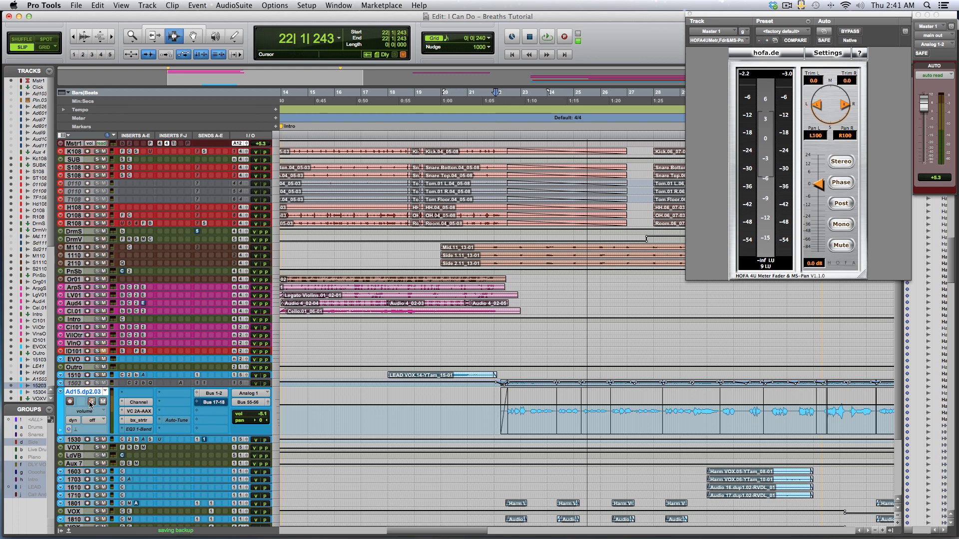
Play back the song from the lead vocal region to listen to the breaths between phrases.
key("space")
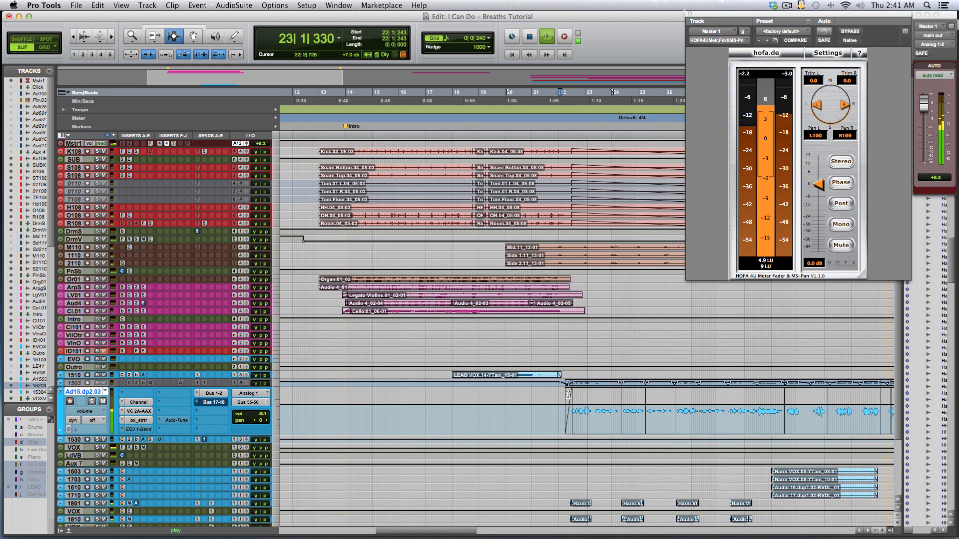
left_click(565, 394)
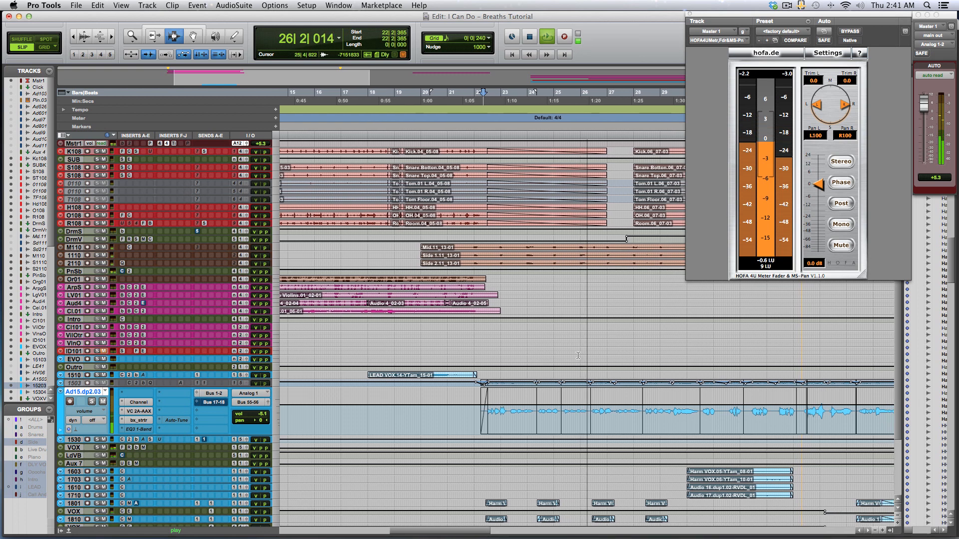
key("space")
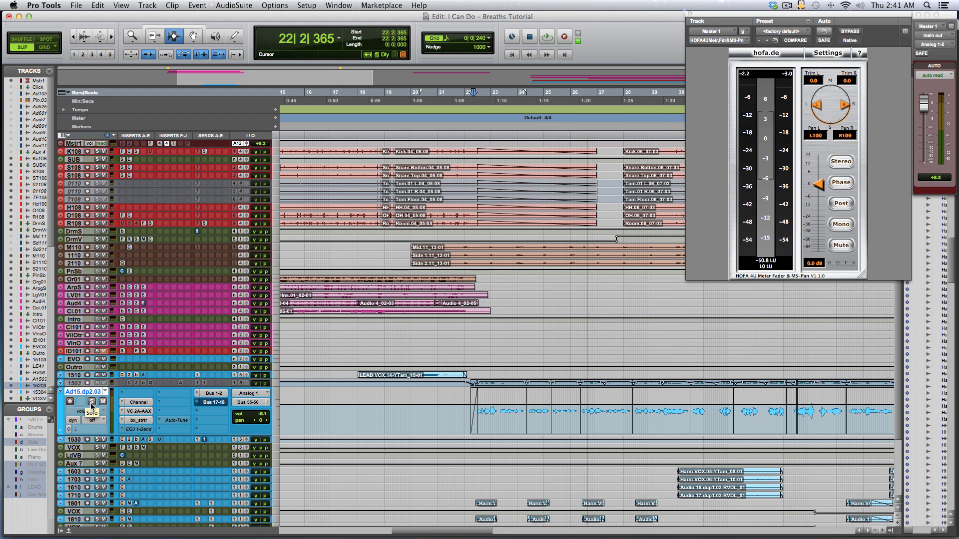
Solo the Ad15.dp2.03 lead vocal track and play it back.
left_click(91, 402)
key("space")
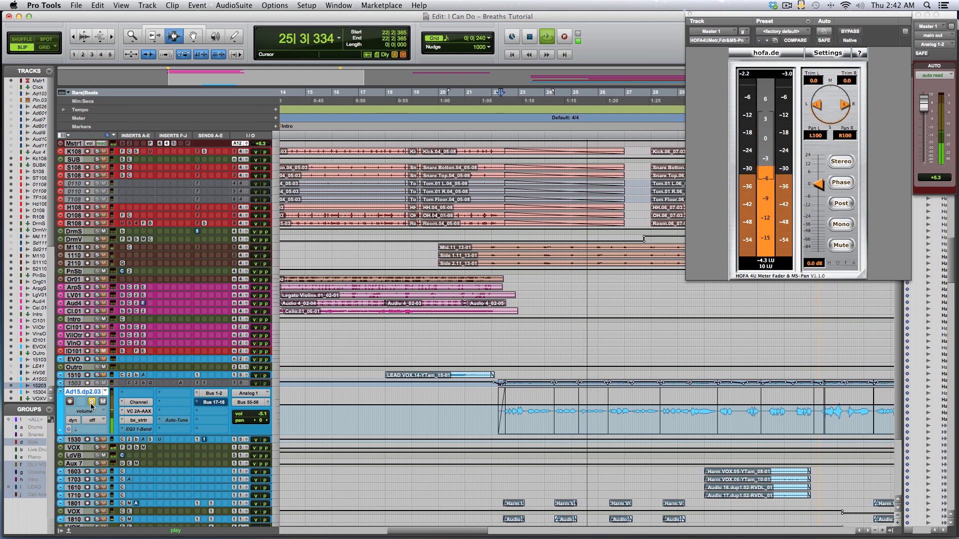
key("space")
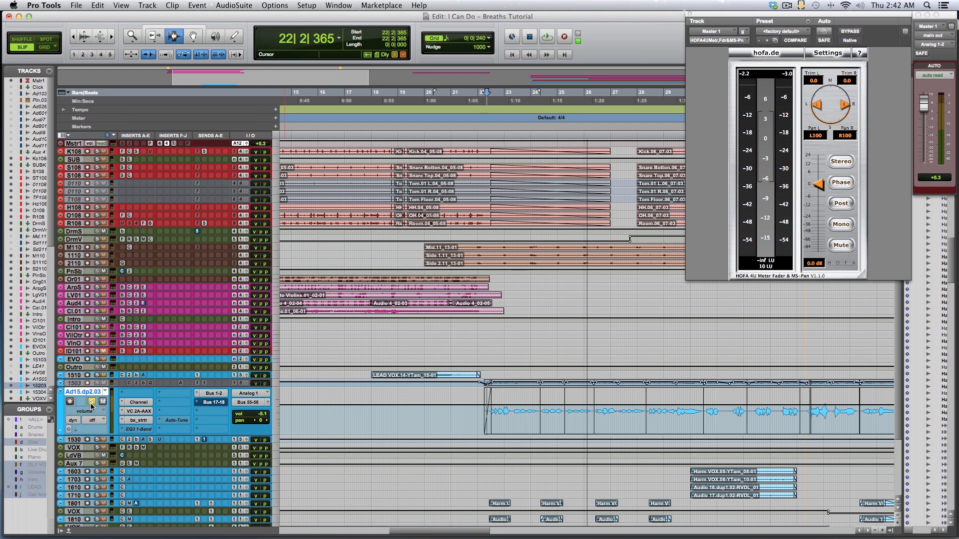
Zoom in on the vocal and set the lead vocal track's automation mode to read.
key("t")
key("t")
key("t")
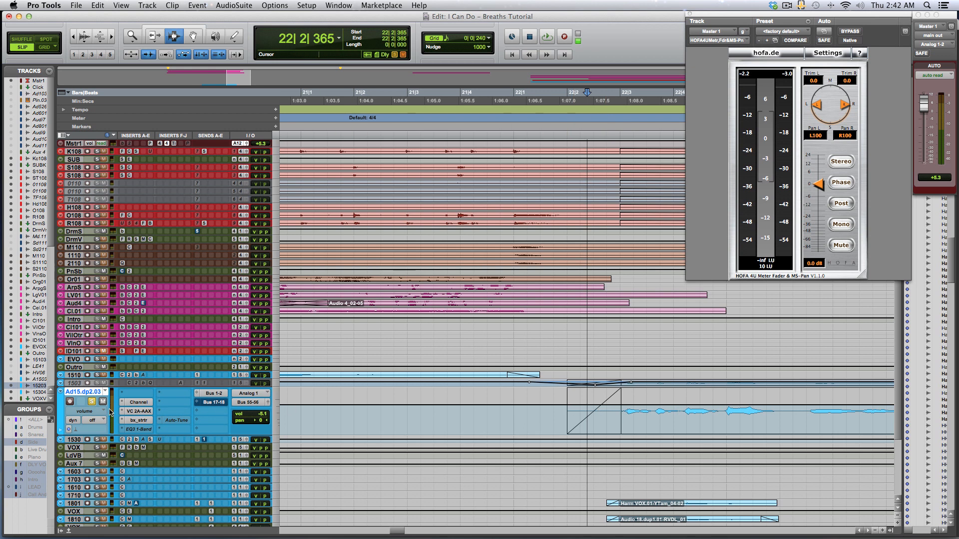
left_click(96, 411)
left_click(97, 414)
left_click(100, 424)
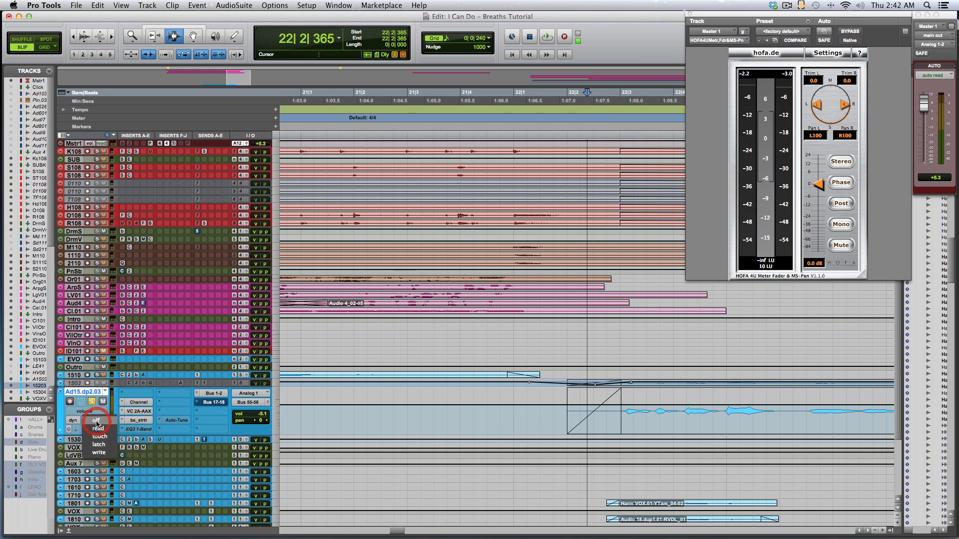
left_click(101, 429)
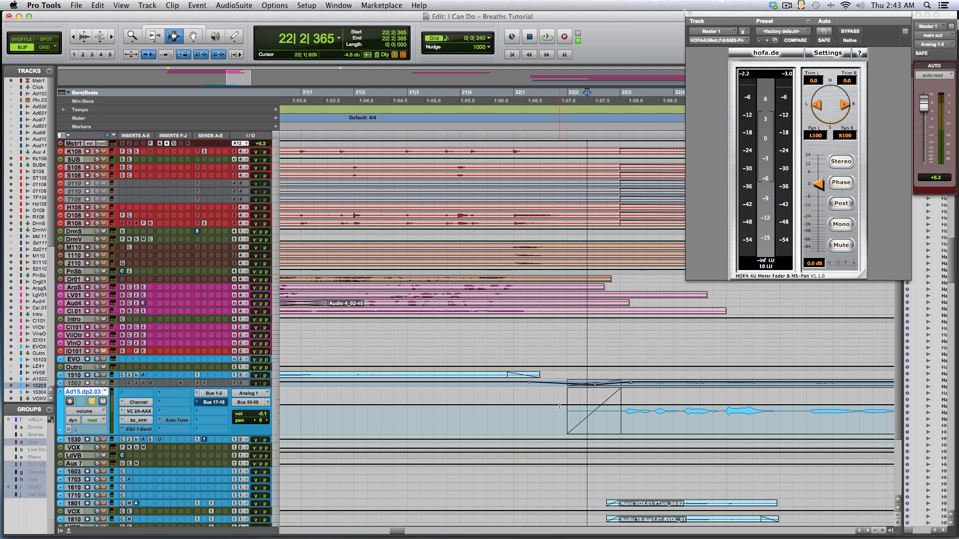
With the Pencil tool, draw a volume automation dip over the breath just before the vocal phrase near bar 22.
key("F8")
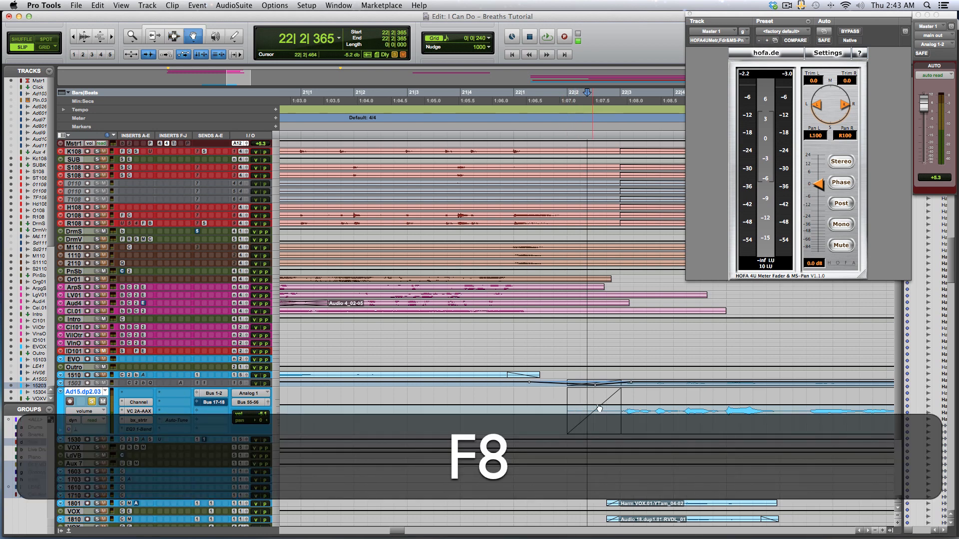
left_click(520, 406)
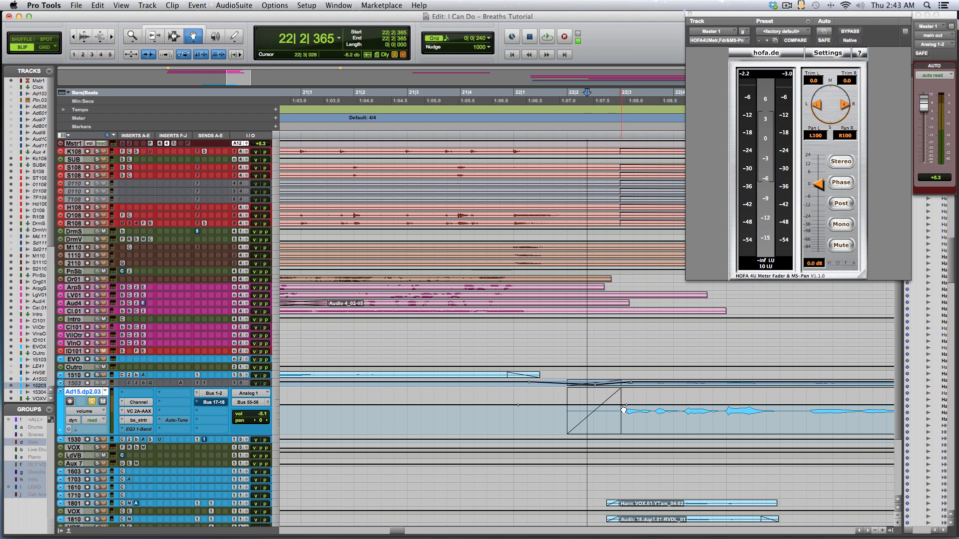
left_click_drag(620, 407, 618, 433)
left_click_drag(566, 419, 566, 434)
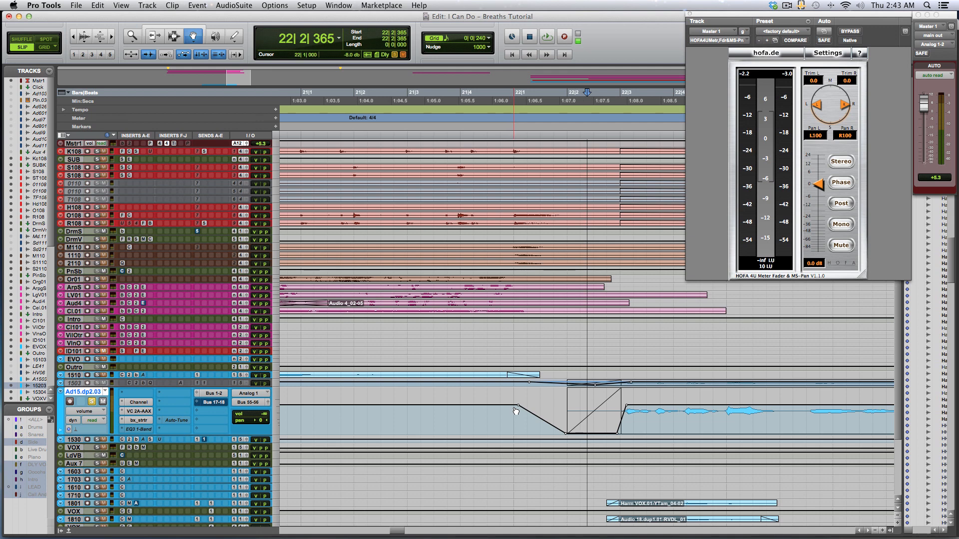
Play back from just before the dip to check the ducked breath.
key("F7")
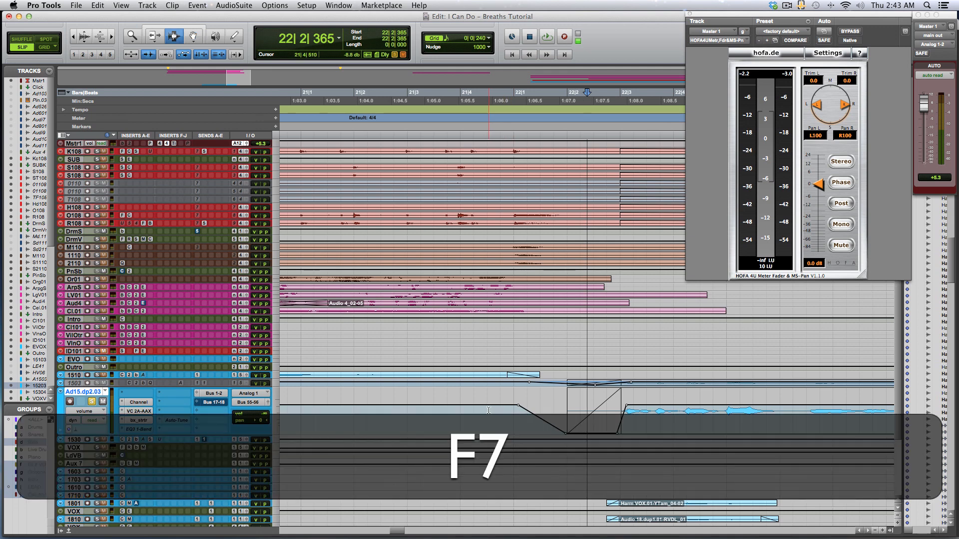
left_click(489, 411)
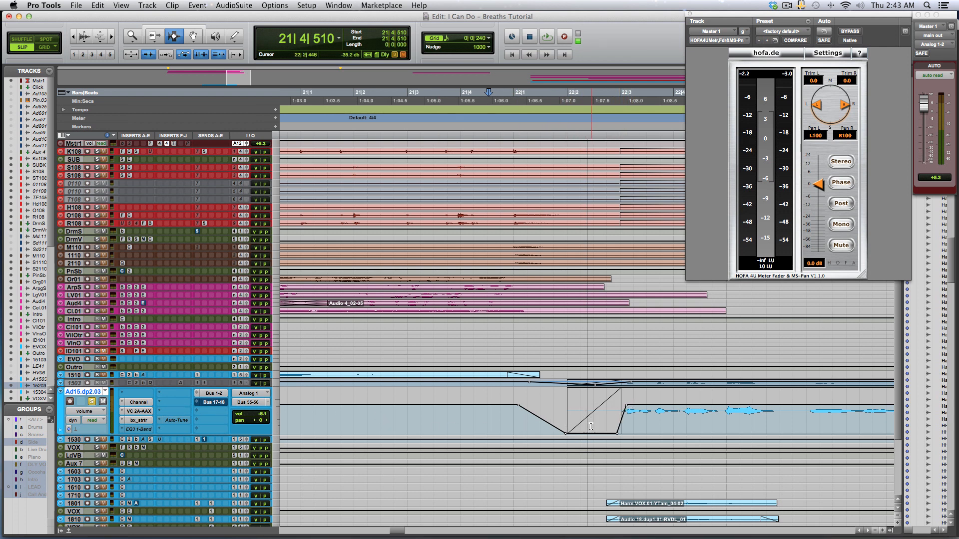
key("space")
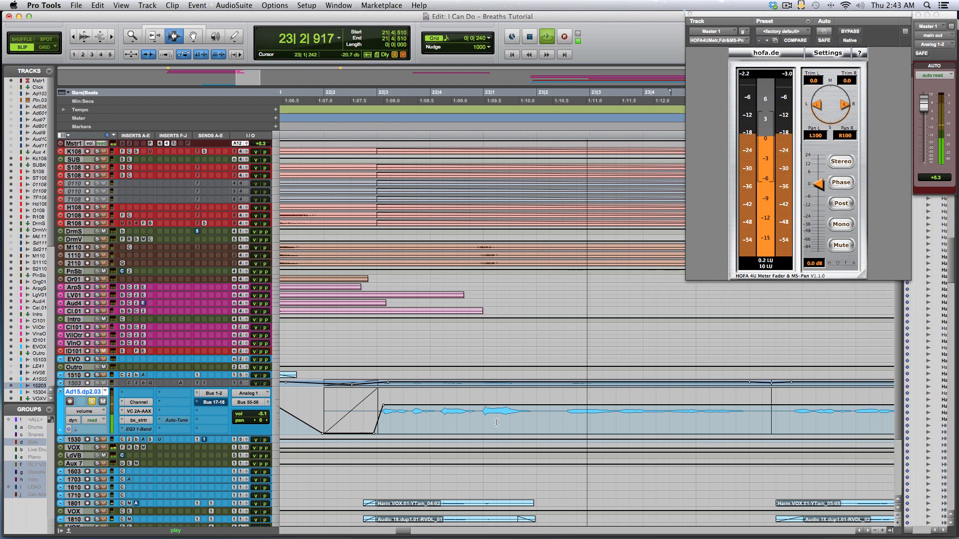
key("space")
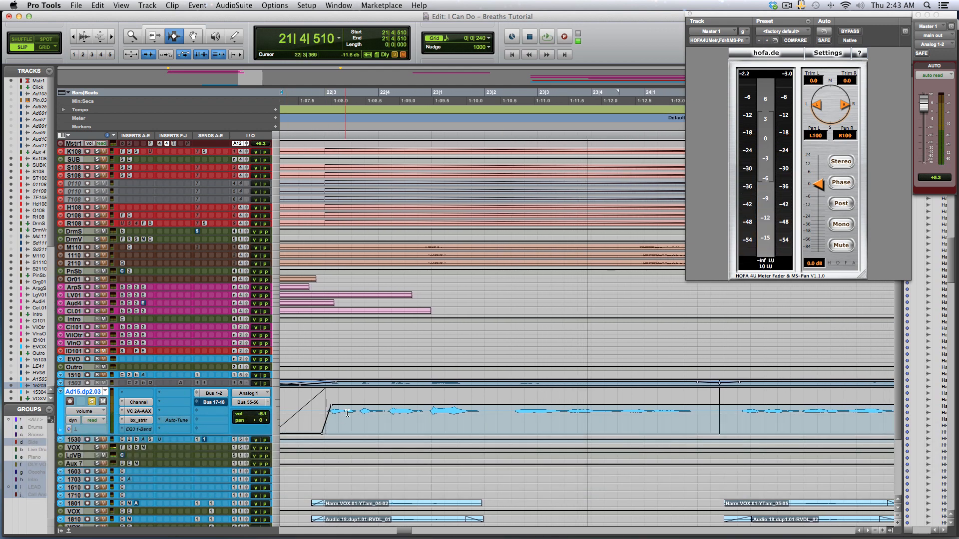
Draw a second volume dip over the breath near bar 23 with the Pencil tool.
key("F8")
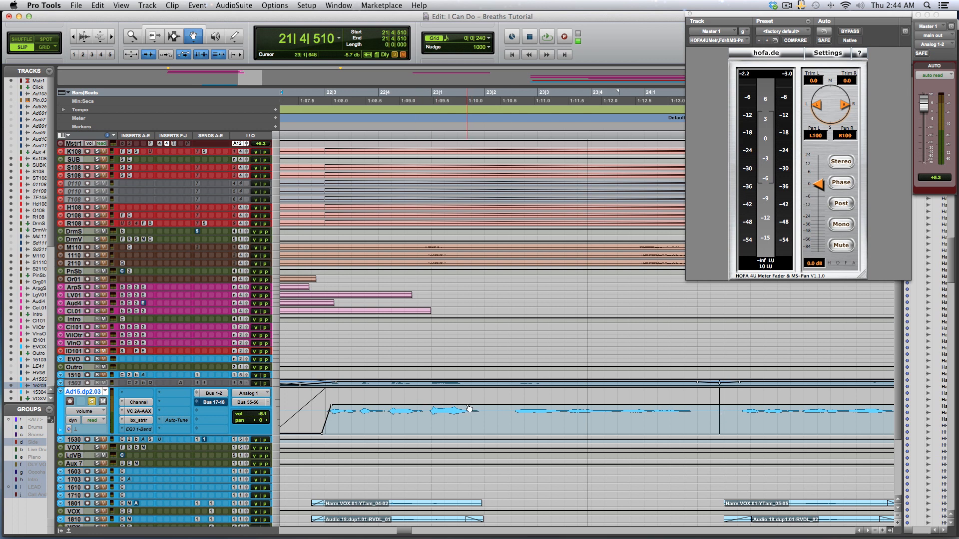
left_click(466, 405)
left_click(520, 405)
left_click_drag(499, 406, 504, 428)
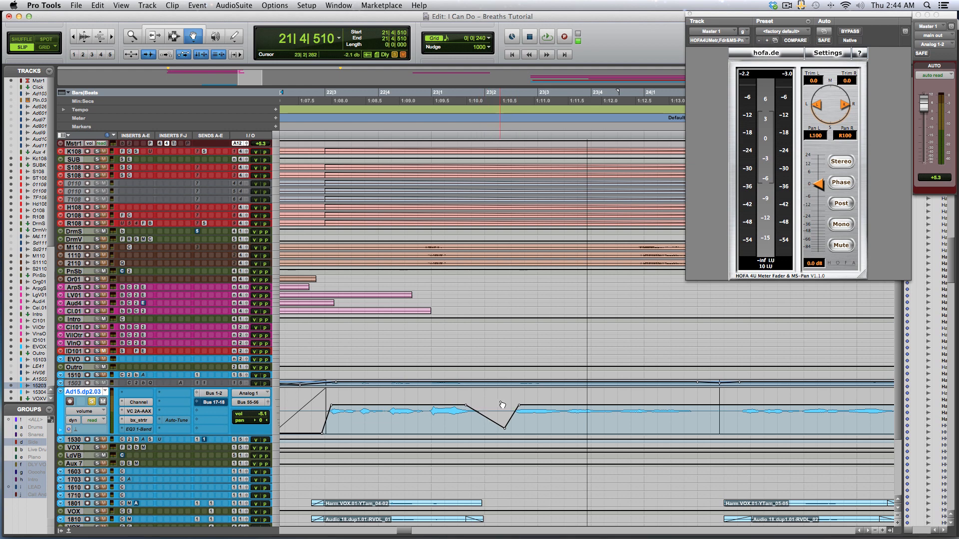
Play back from bar 22 to check the second ducked breath.
key("F7")
left_click(374, 401)
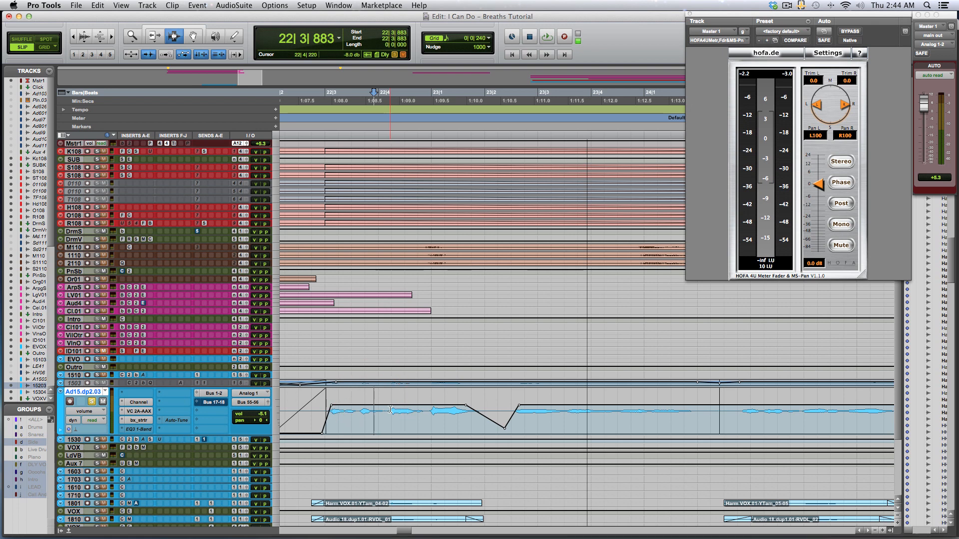
key("space")
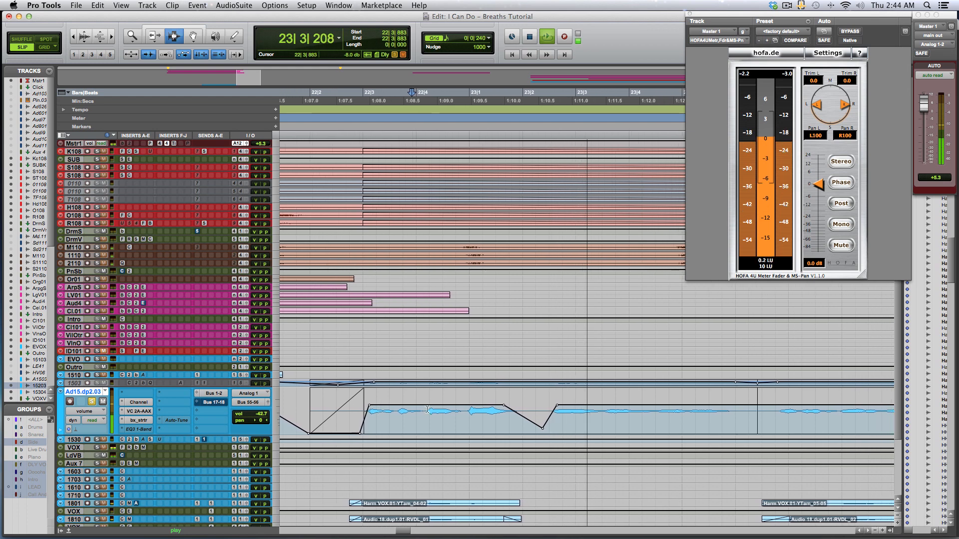
key("space")
Raise the lowest point of the second volume dip slightly and play it back.
key("F8")
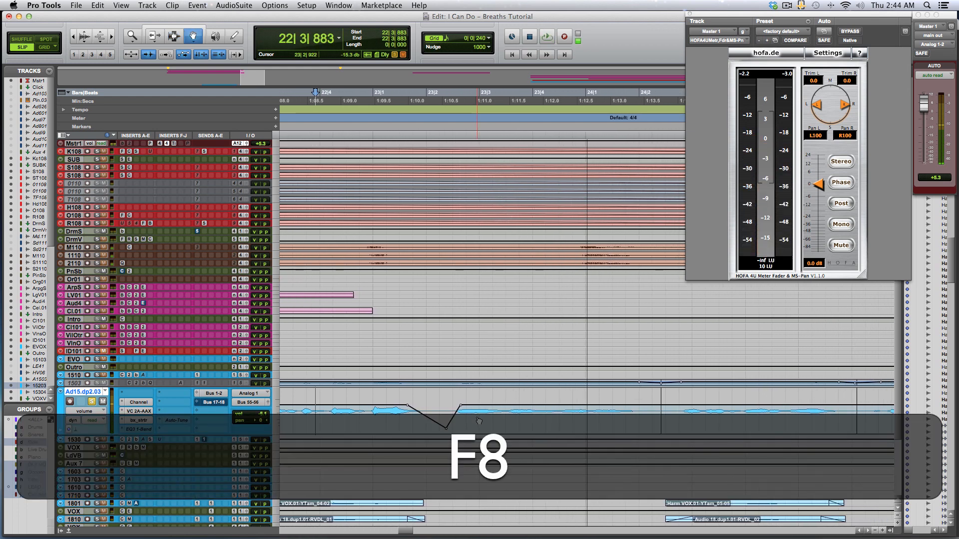
left_click_drag(448, 431, 451, 424)
key("space")
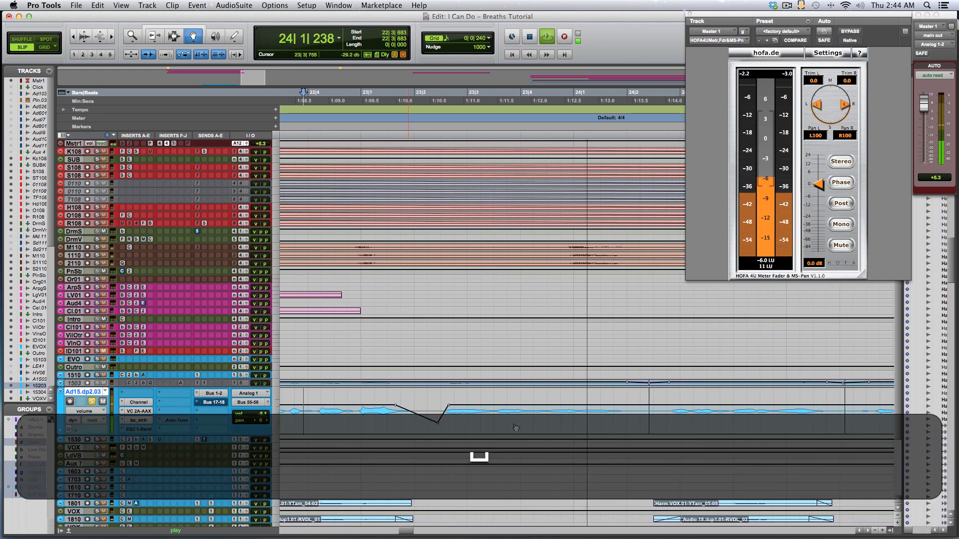
key("space")
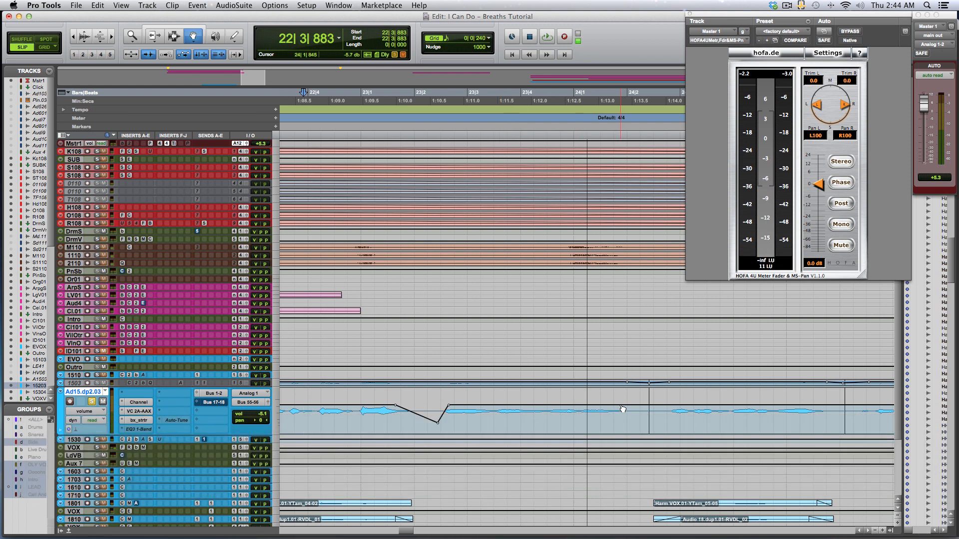
Draw a third volume dip about -25.9 dB over the breath near bar 24.
left_click(619, 405)
left_click(672, 405)
left_click_drag(661, 410, 667, 423)
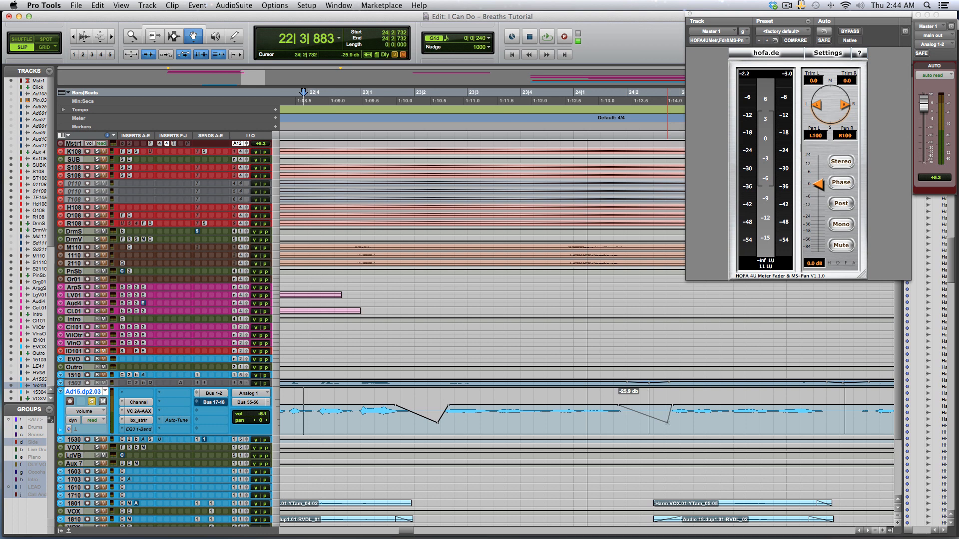
Set the lead vocal track height to large.
left_click(278, 412)
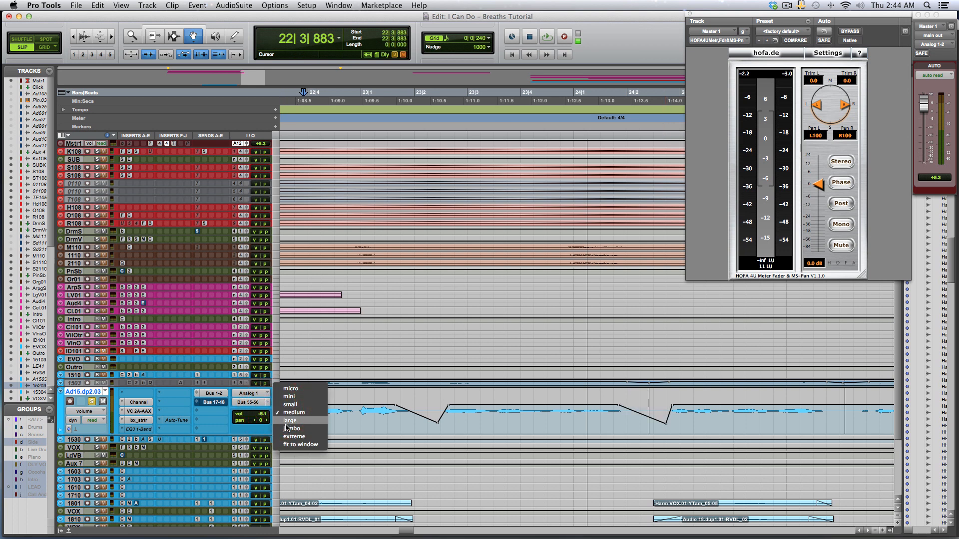
left_click(289, 420)
scroll(374, 413, "right", 5)
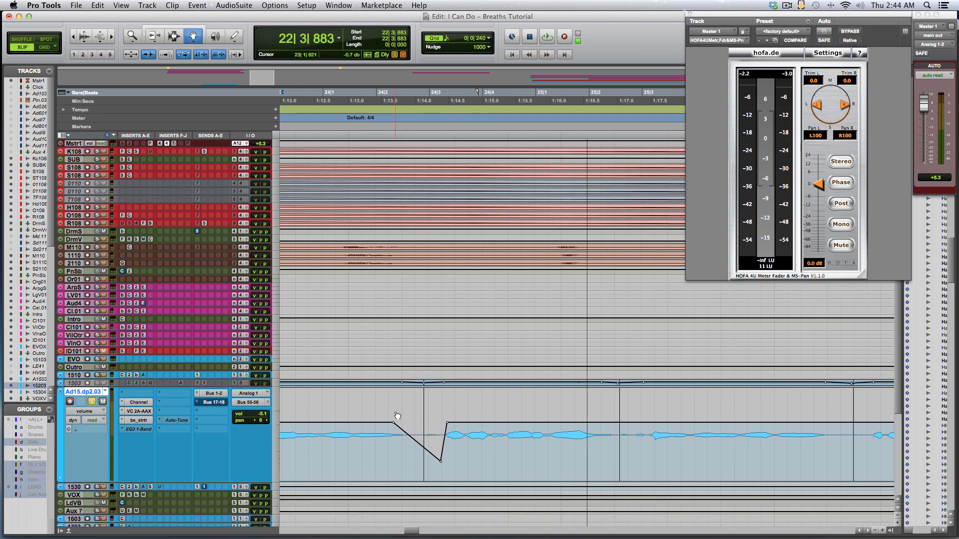
scroll(397, 416, "left", 5)
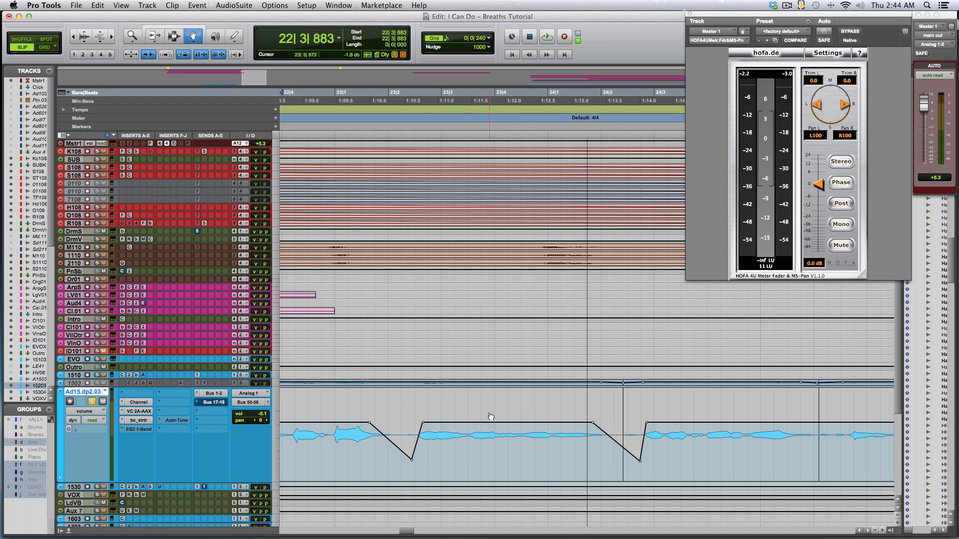
Play back from bar 24 to check the ducked breath.
key("F7")
left_click(489, 412)
key("space")
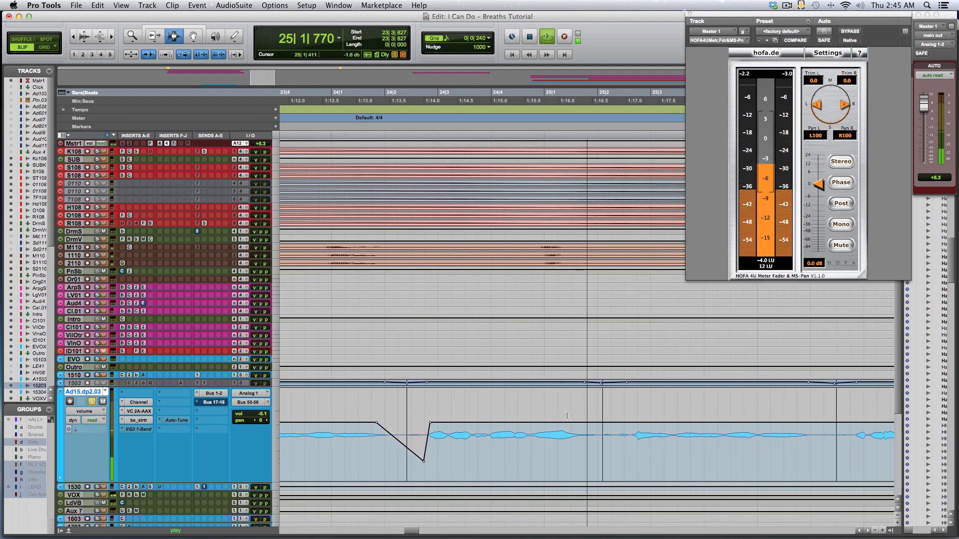
Draw a fourth volume dip about -24.0 dB over the breath near bar 25.
key("F8")
key("space")
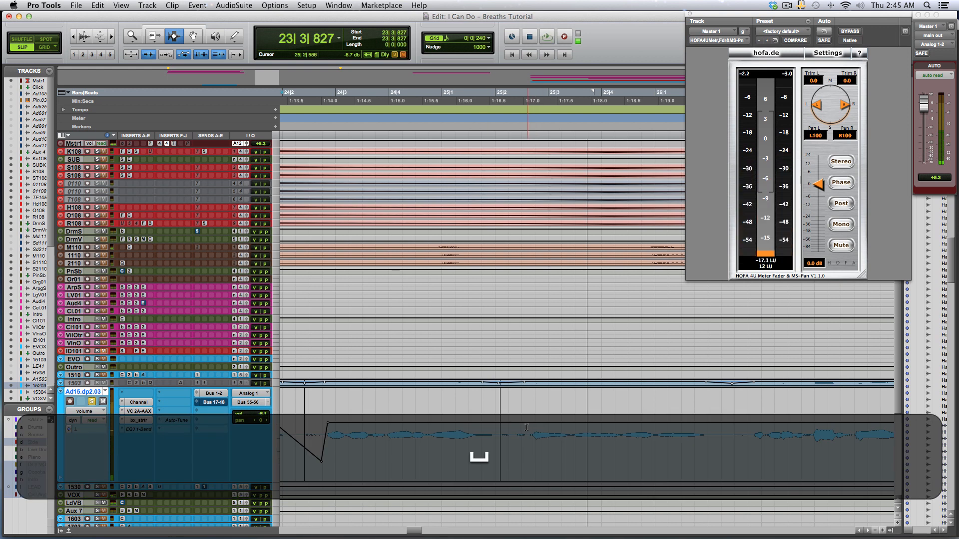
left_click(475, 423)
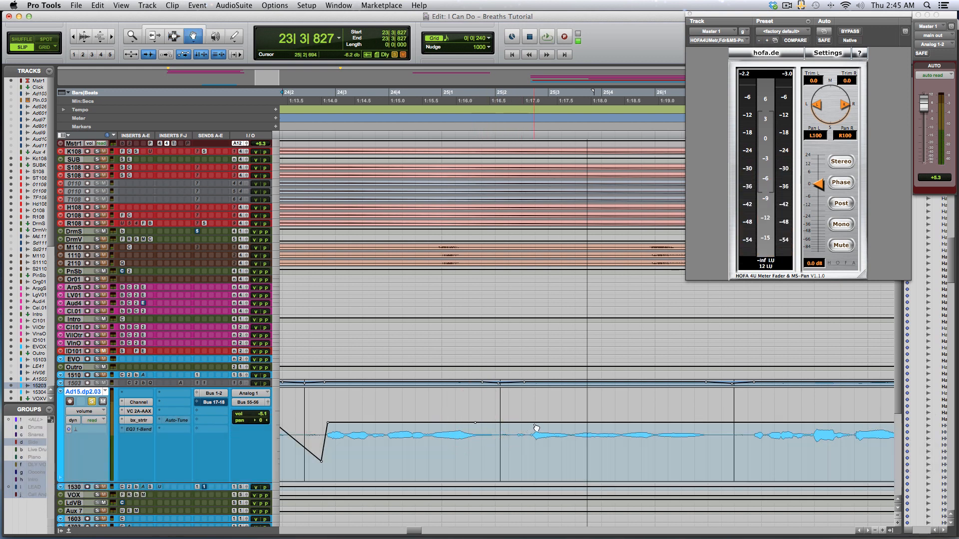
left_click_drag(527, 423, 522, 437)
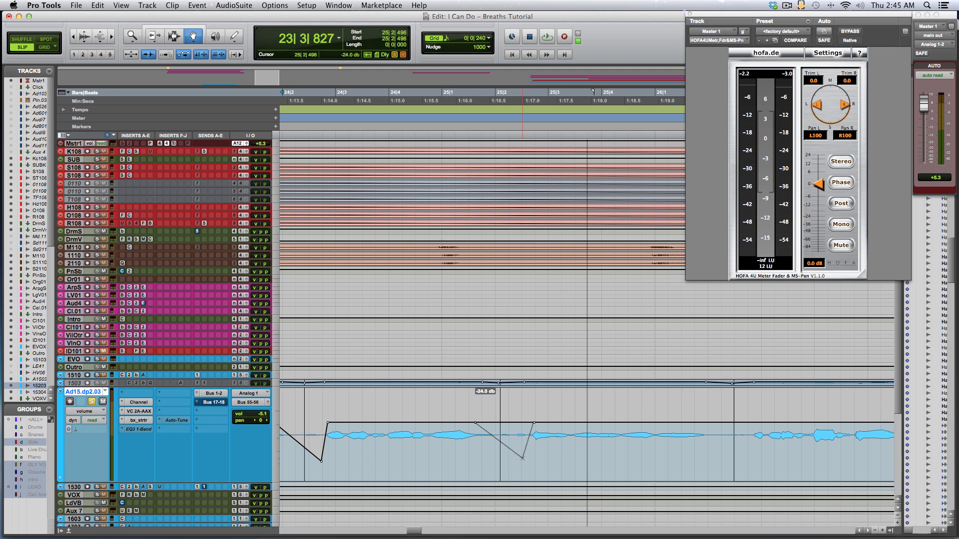
left_click_drag(523, 462, 523, 462)
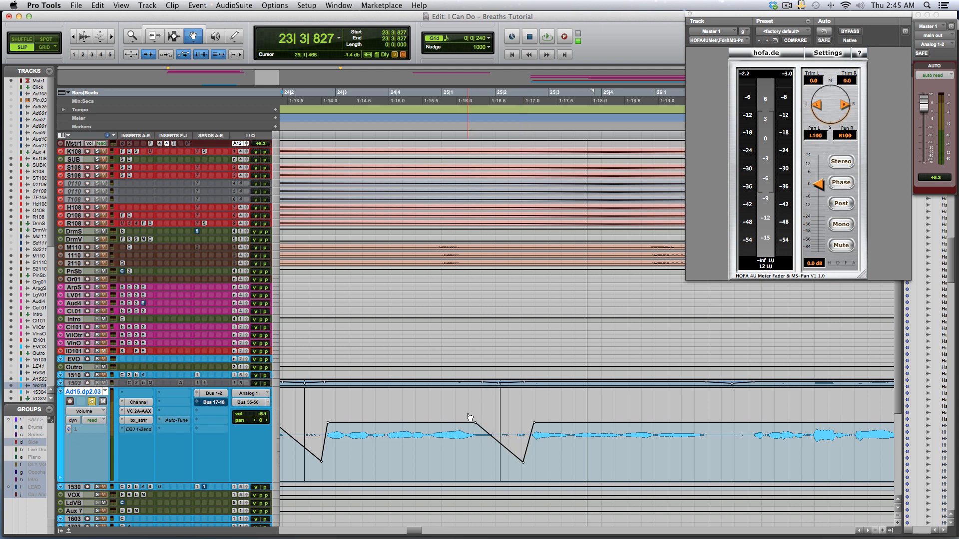
Play back from bar 24 to check the fourth ducked breath.
key("F7")
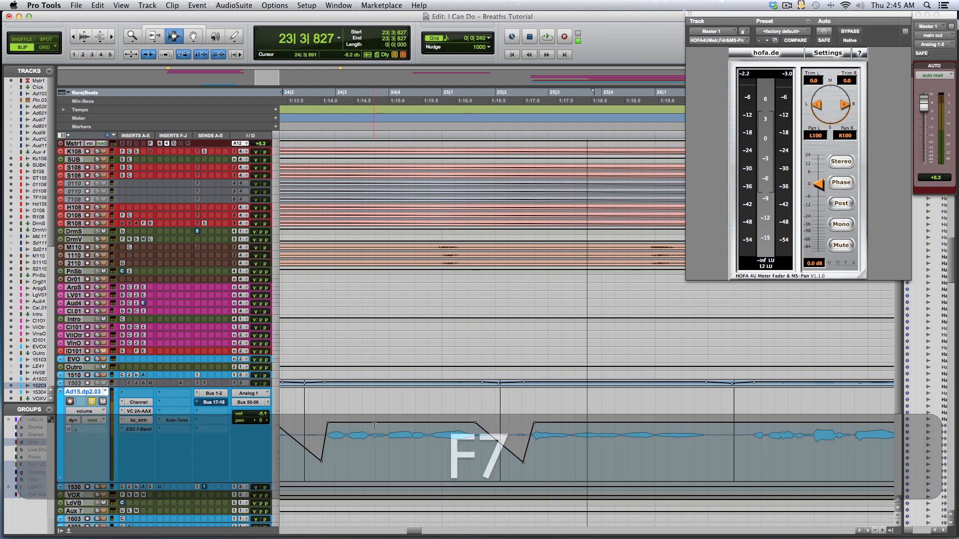
left_click(378, 426)
key("space")
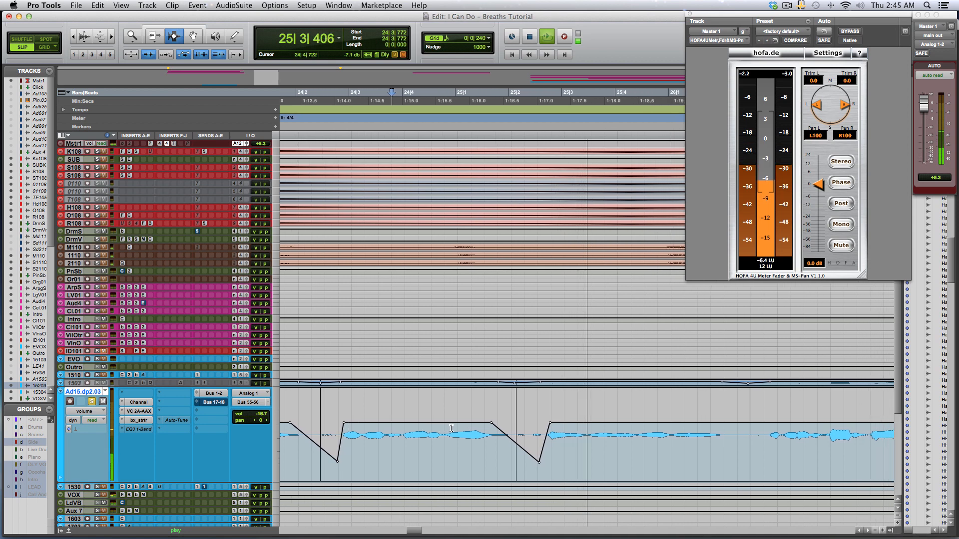
key("space")
Redraw the volume dip over the breath near bar 25 with the Pencil tool.
key("F8")
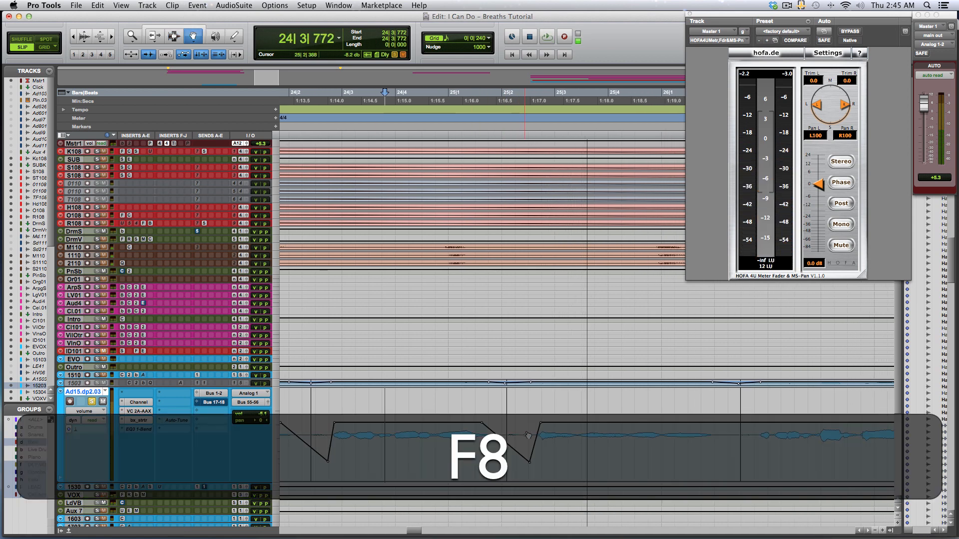
left_click(530, 459, "alt")
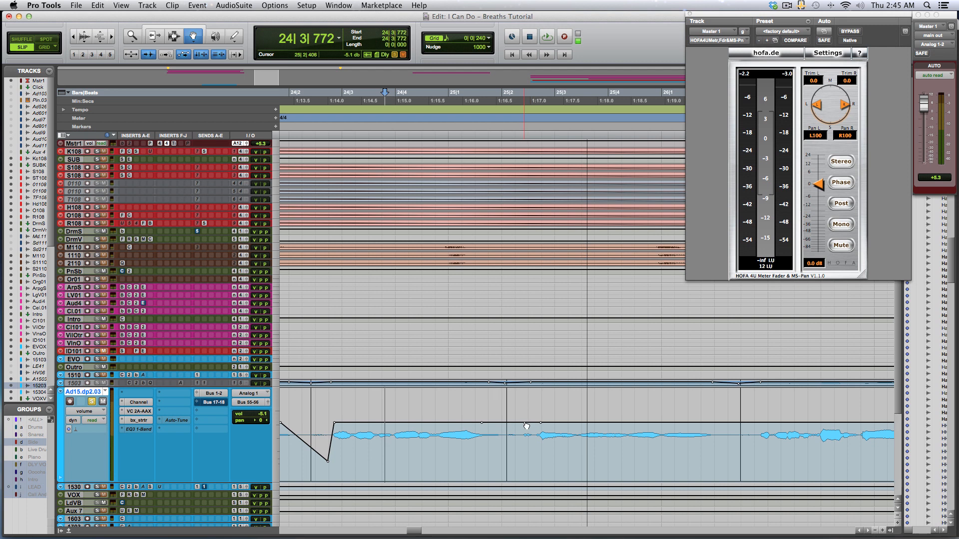
left_click(523, 424)
left_click_drag(514, 447, 517, 457)
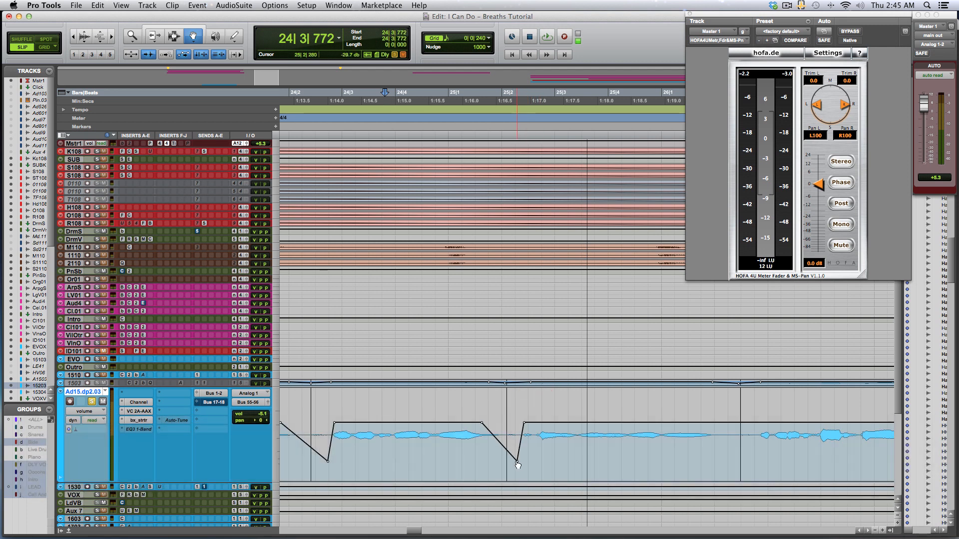
Raise the low point of the volume dip near bar 25 to about -21.8 dB and audition it from bar 24.
key("space")
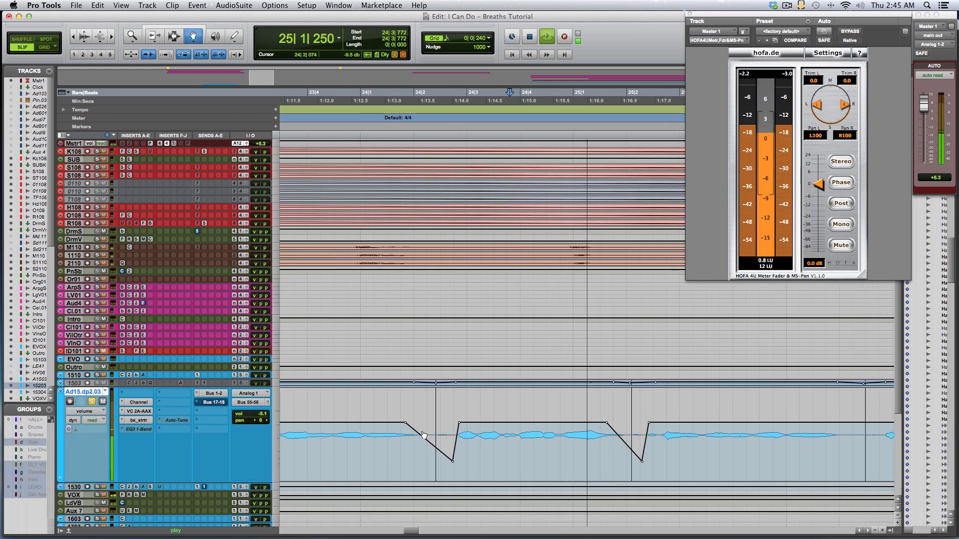
key("space")
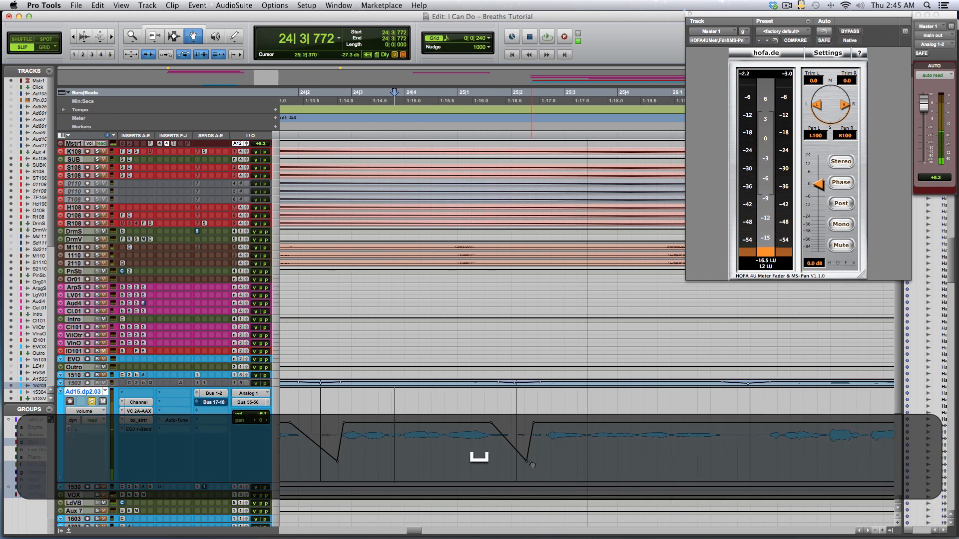
left_click_drag(531, 464, 531, 460)
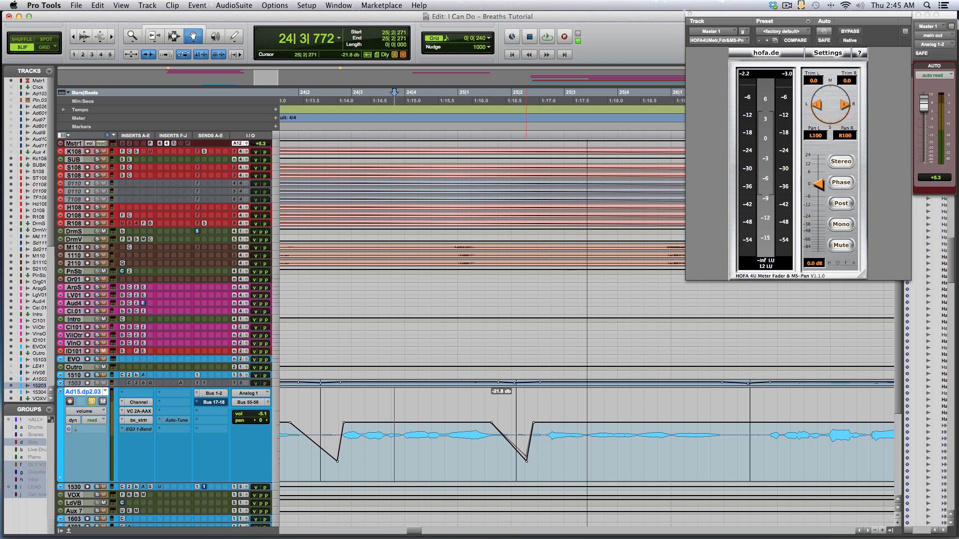
key("space")
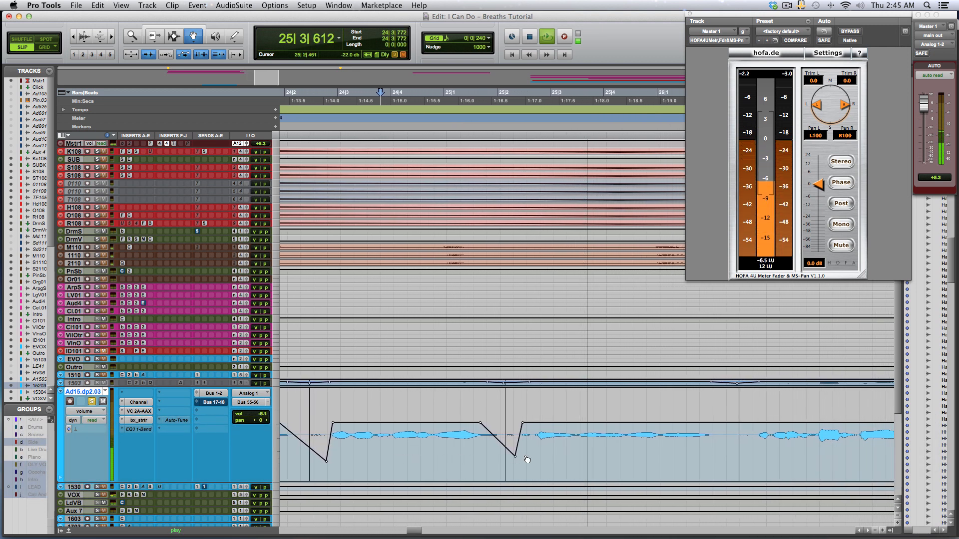
key("space")
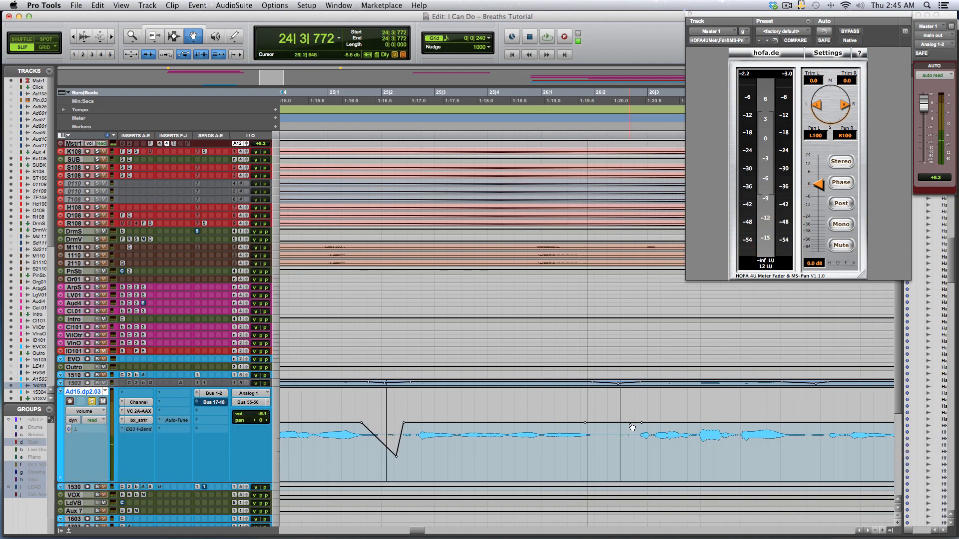
Draw a volume dip over the breath near bar 26 and switch to the Smart Tool.
left_click_drag(632, 426, 633, 452)
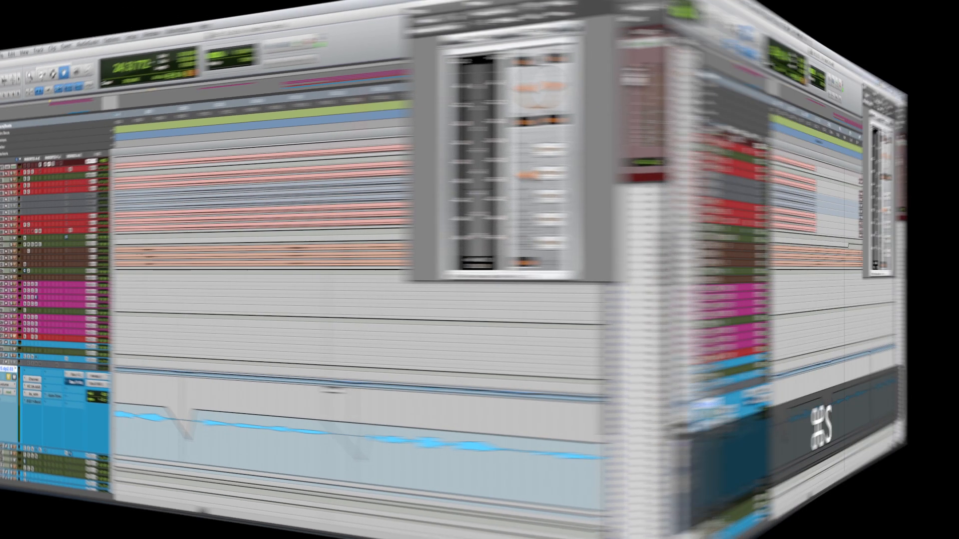
key("F7")
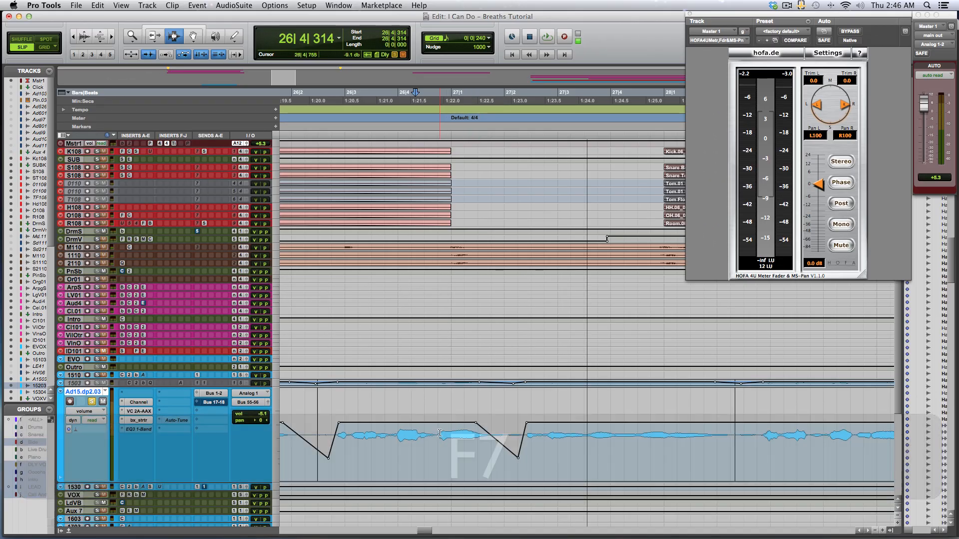
key("r")
key("r")
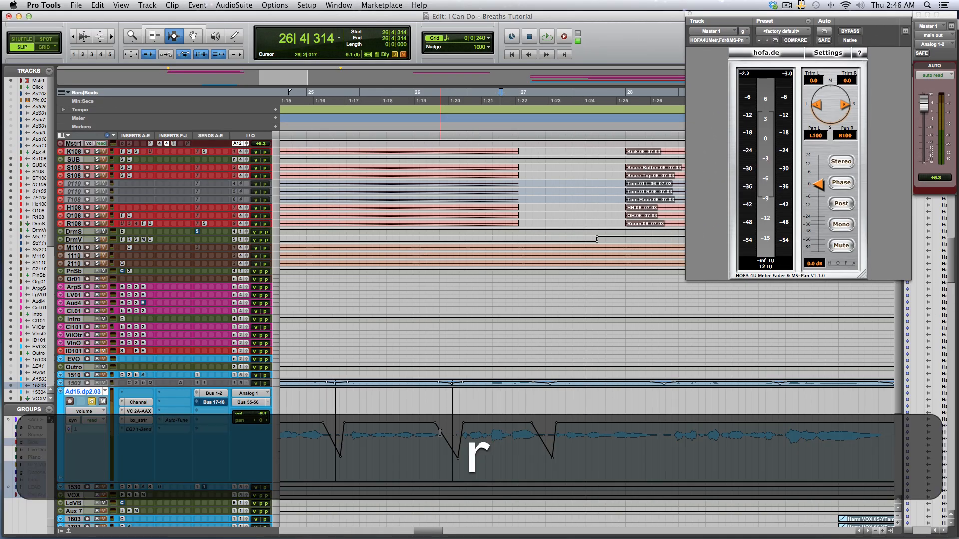
scroll(457, 432, "right", 4)
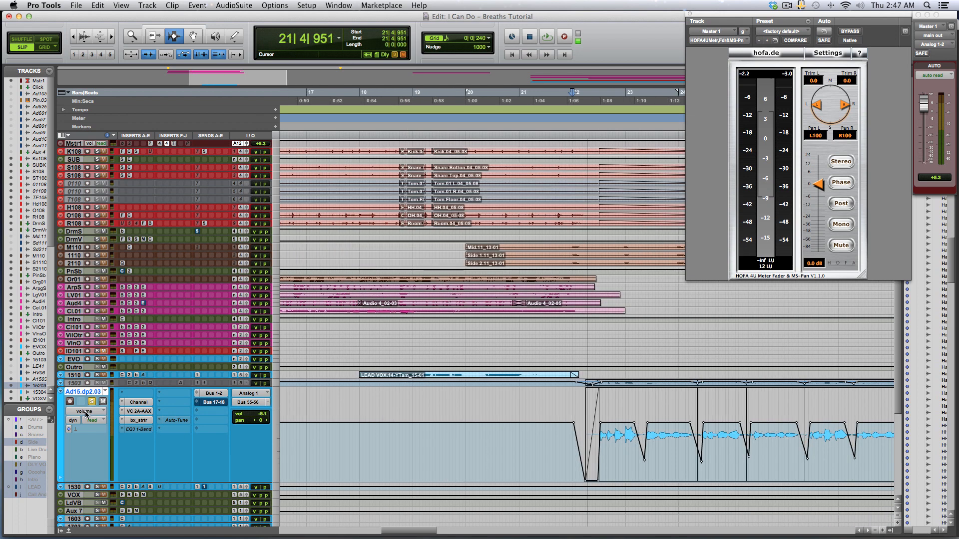
Set the vocal track's automation mode to off and play back to hear the breaths without ducking.
left_click(92, 420)
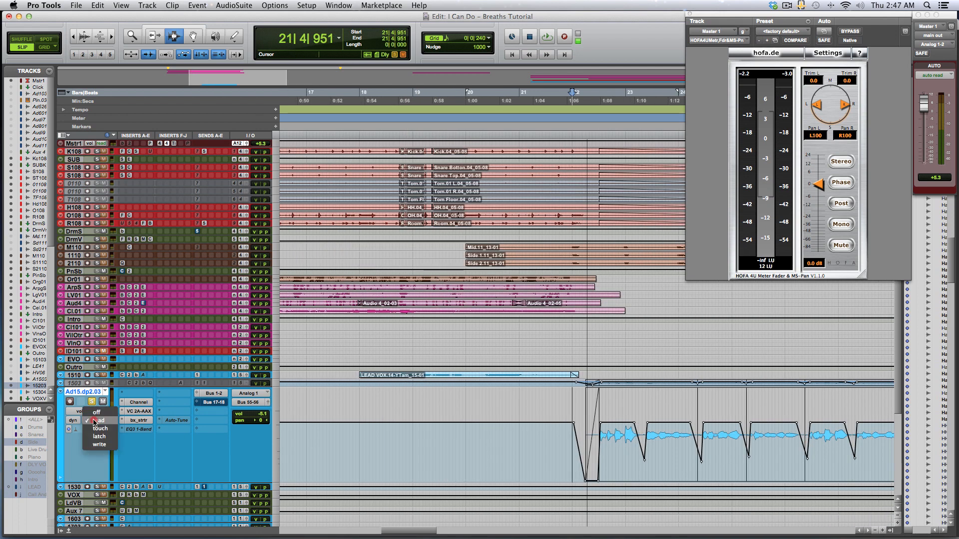
left_click(88, 411)
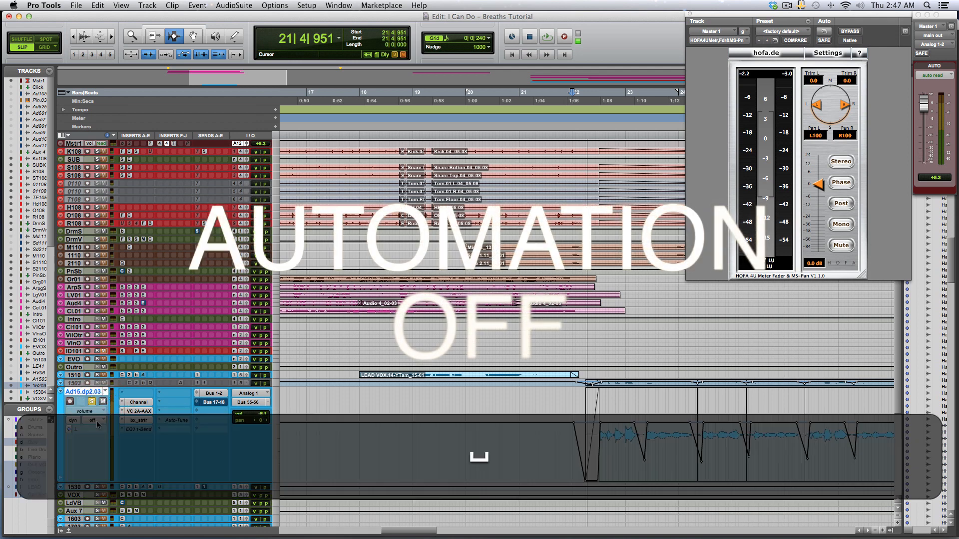
key("space")
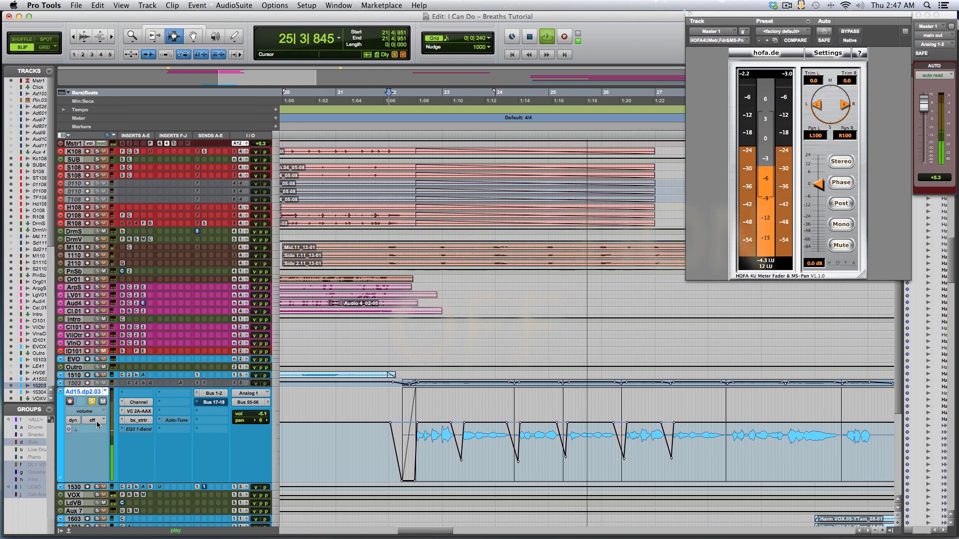
key("space")
Set the vocal track's automation mode back to read and play back to compare the ducked breaths.
left_click(97, 421)
left_click(96, 429)
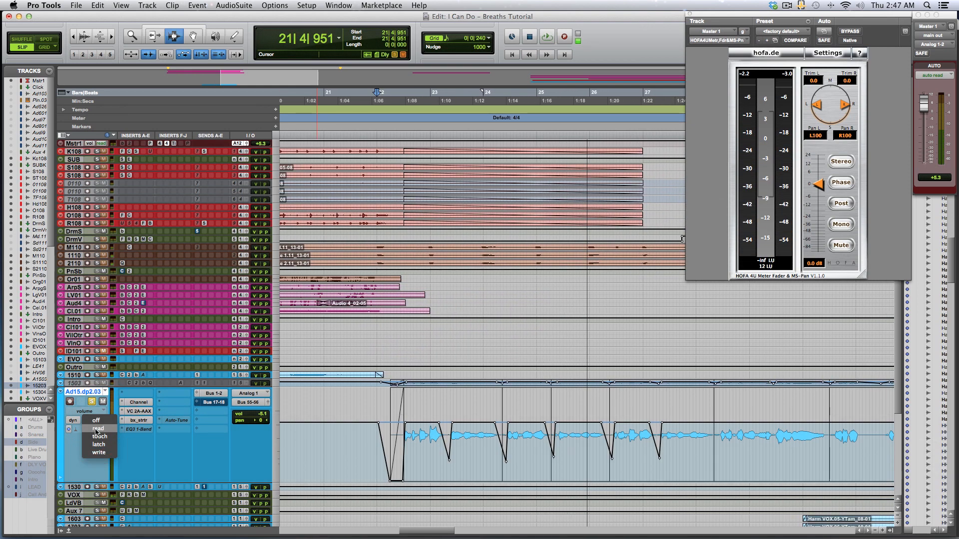
key("space")
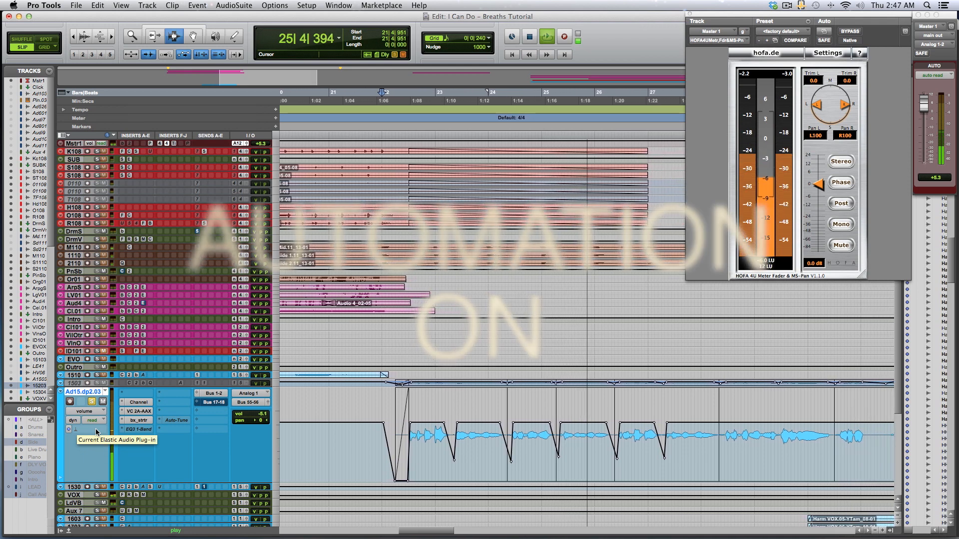
key("space")
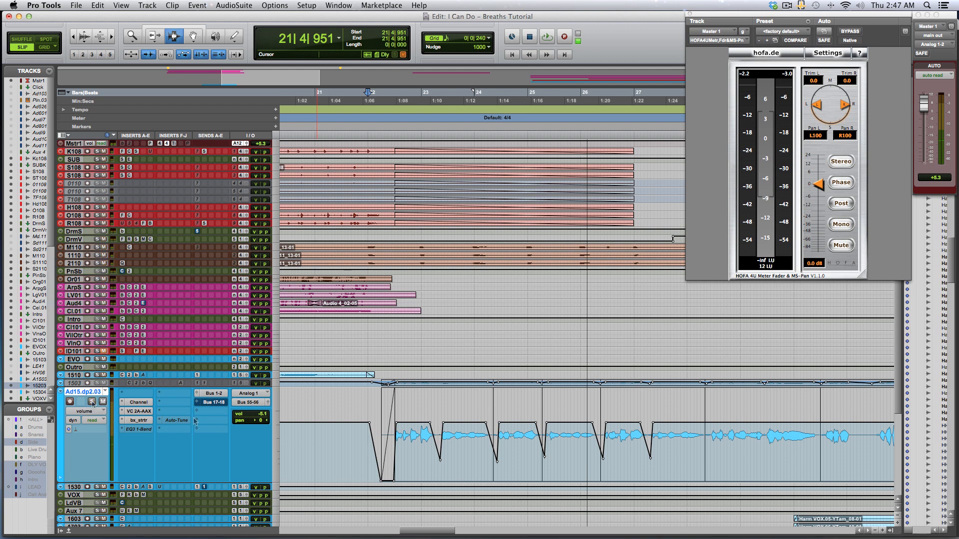
Turn the vocal track's automation off again and play back from near bar 21 for comparison.
left_click(364, 424)
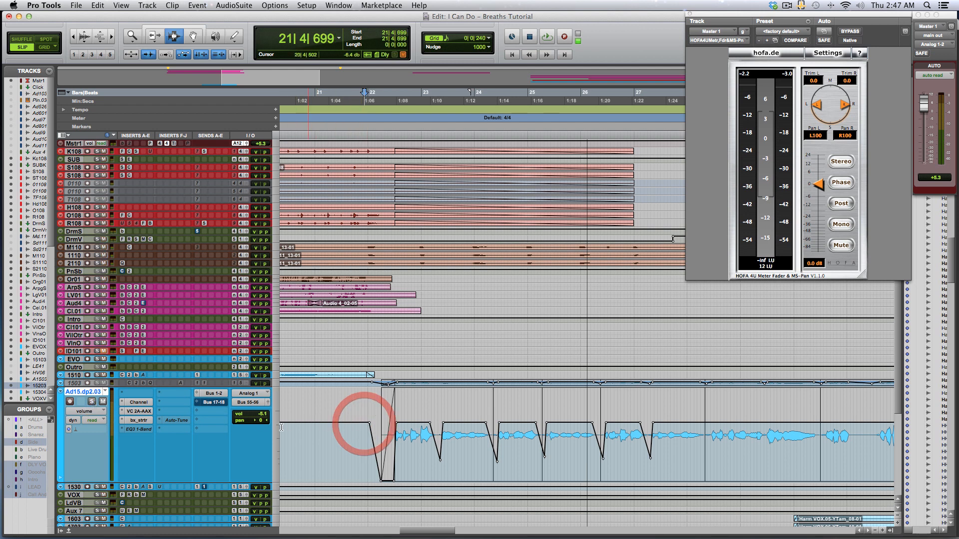
left_click(92, 420)
left_click(90, 413)
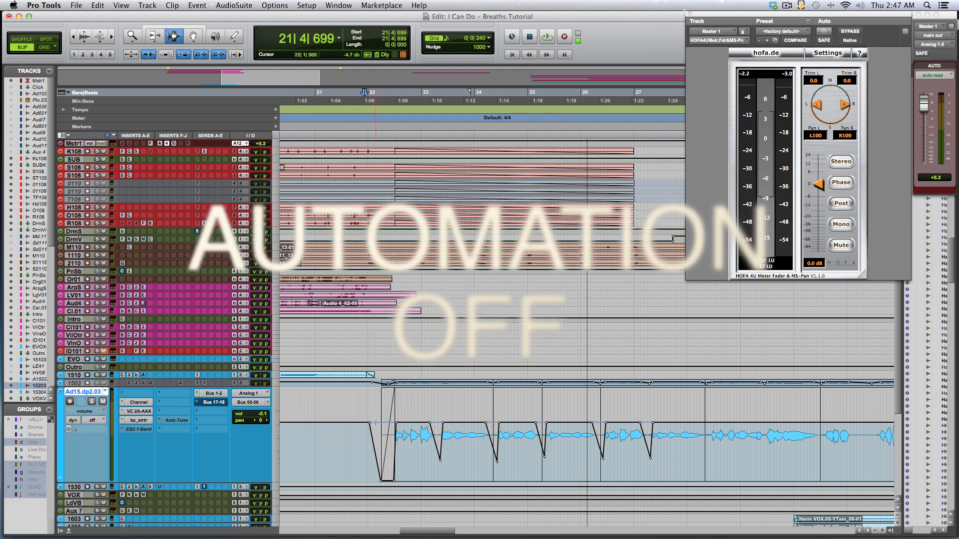
left_click(385, 422)
key("space")
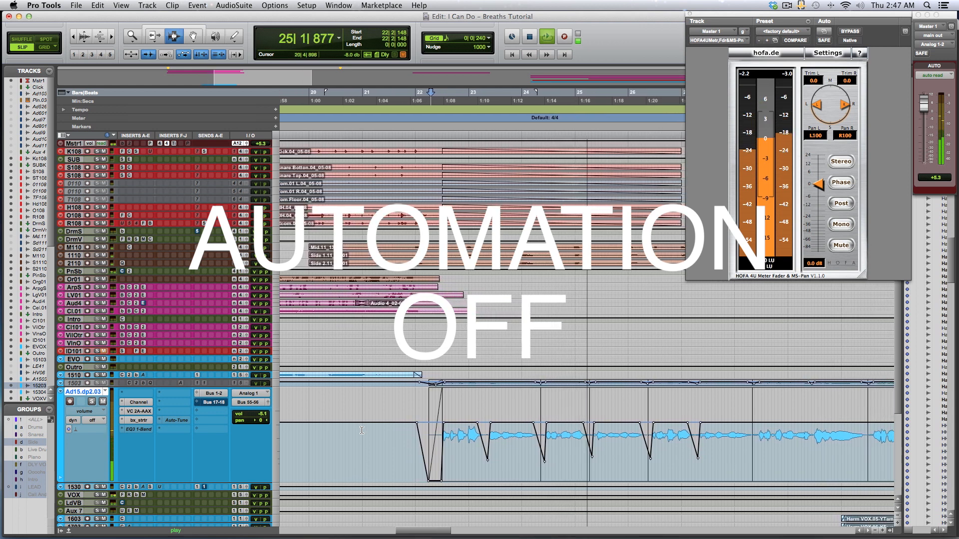
key("space")
Switch the vocal track's automation back to read and play back from bar 22 to compare.
left_click(92, 419)
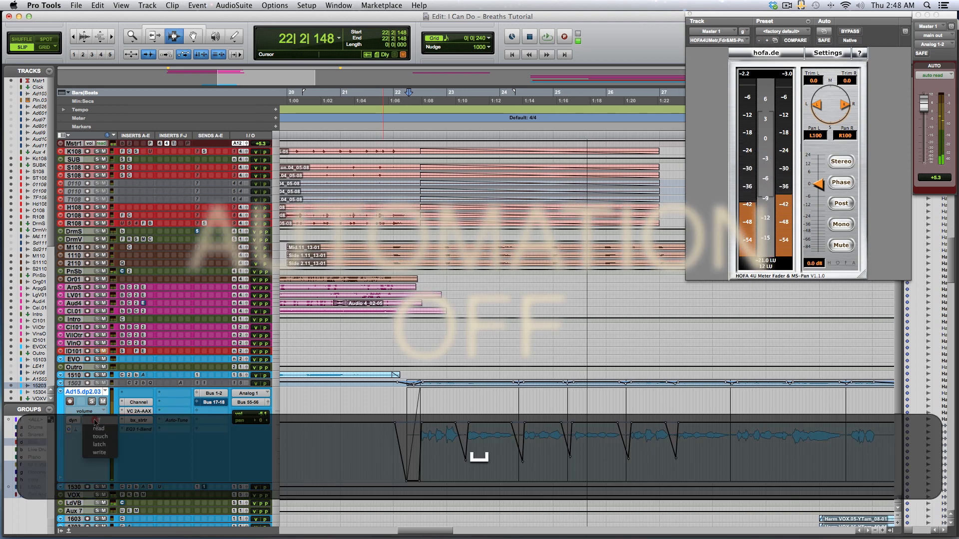
left_click(92, 428)
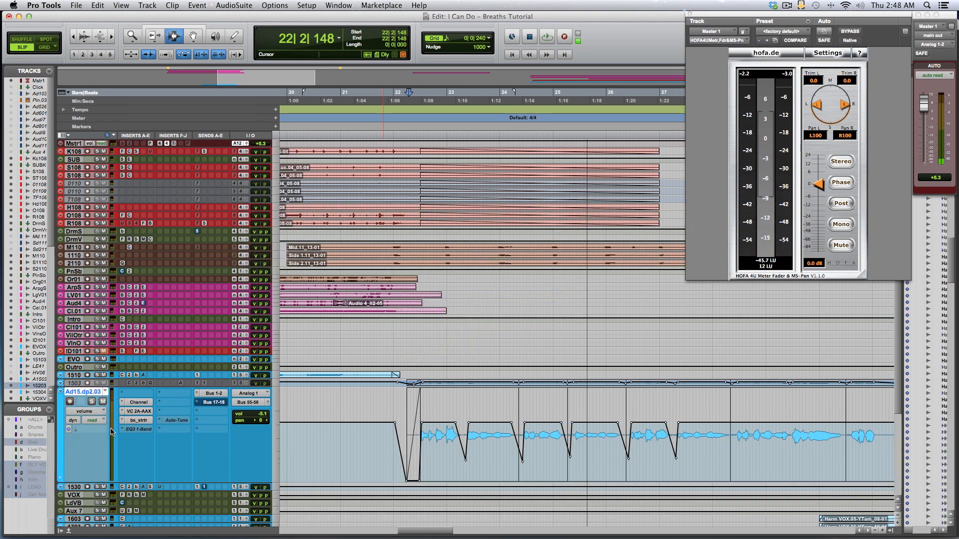
key("space")
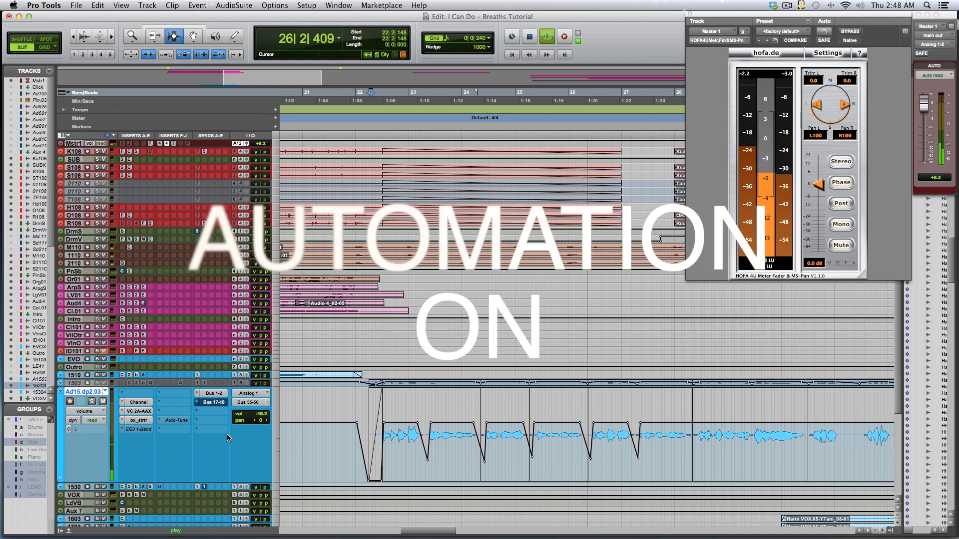
key("space")
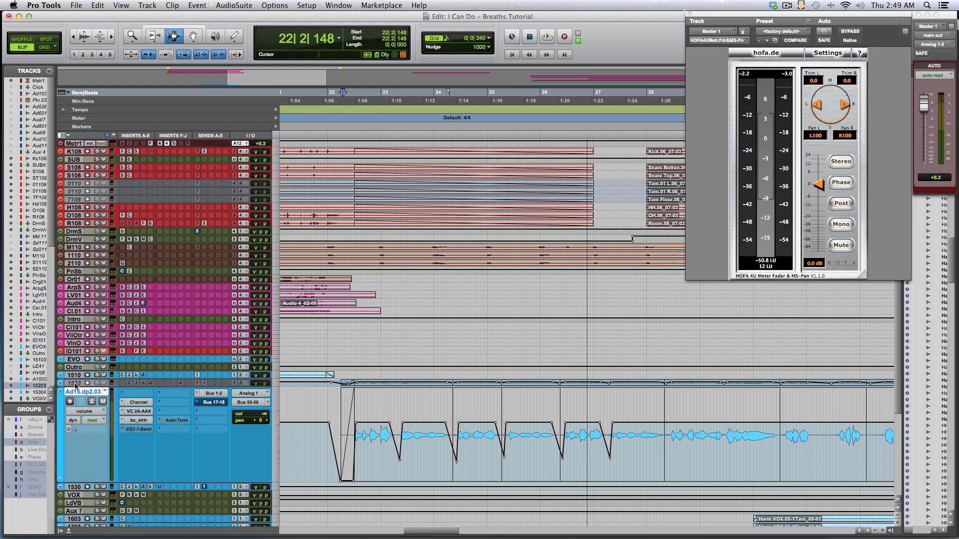
Enlarge the track above the vocal to medium height and make the Audio 15.03 track active.
left_click(277, 385)
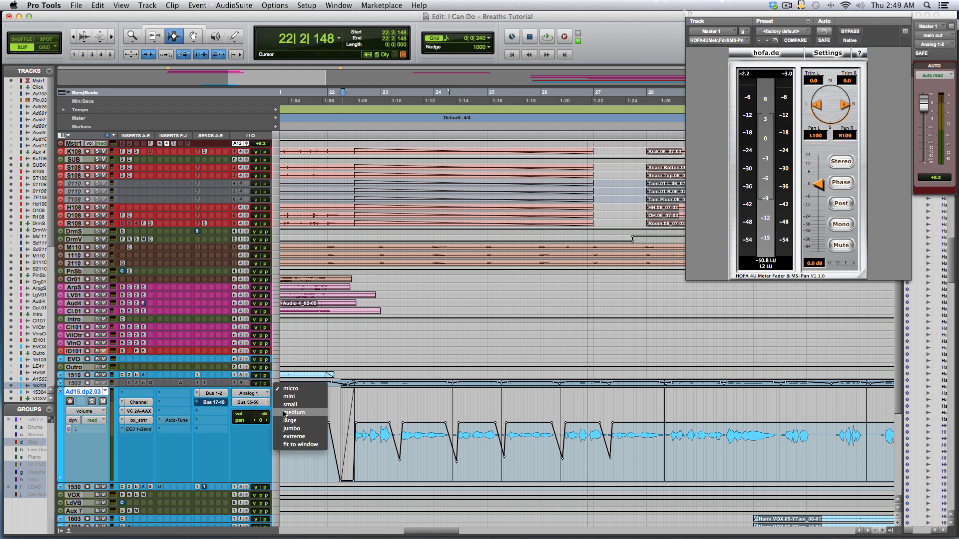
left_click(285, 413)
right_click(81, 385)
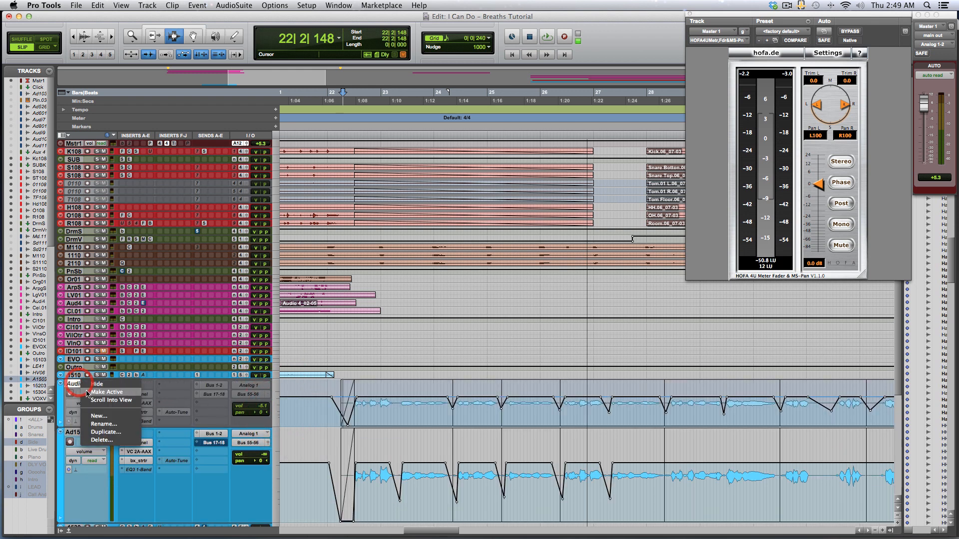
left_click(91, 392)
key("Return")
Make the Ad15.dp2.03 vocal track inactive.
scroll(86, 426, "right", 2)
right_click(83, 431)
left_click(96, 448)
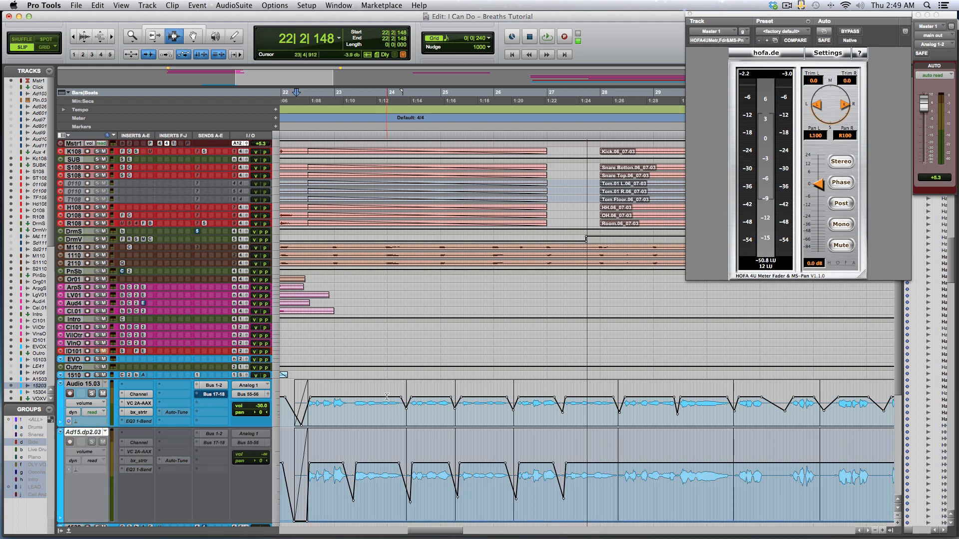
Play back the Audio 15.03 track from bar 37 to hear its breath automation.
key("r")
scroll(476, 410, "left", 3)
scroll(480, 411, "right", 7)
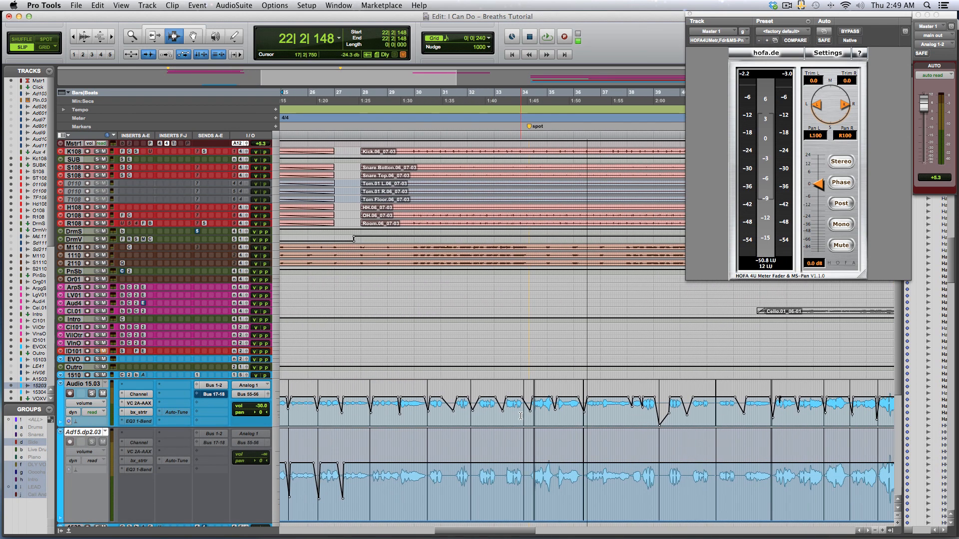
key("r")
scroll(519, 416, "right", 1)
scroll(520, 415, "right", 8)
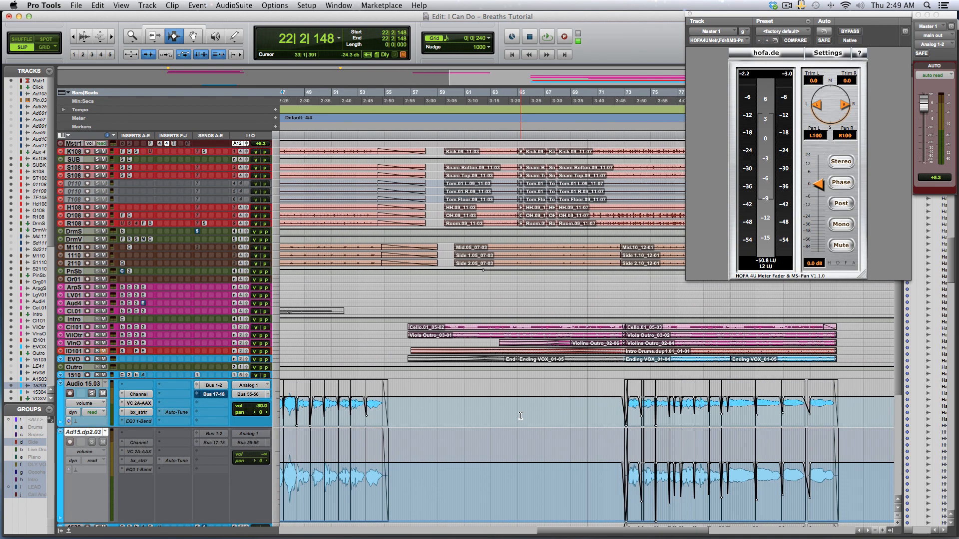
scroll(521, 416, "left", 8)
left_click(499, 414)
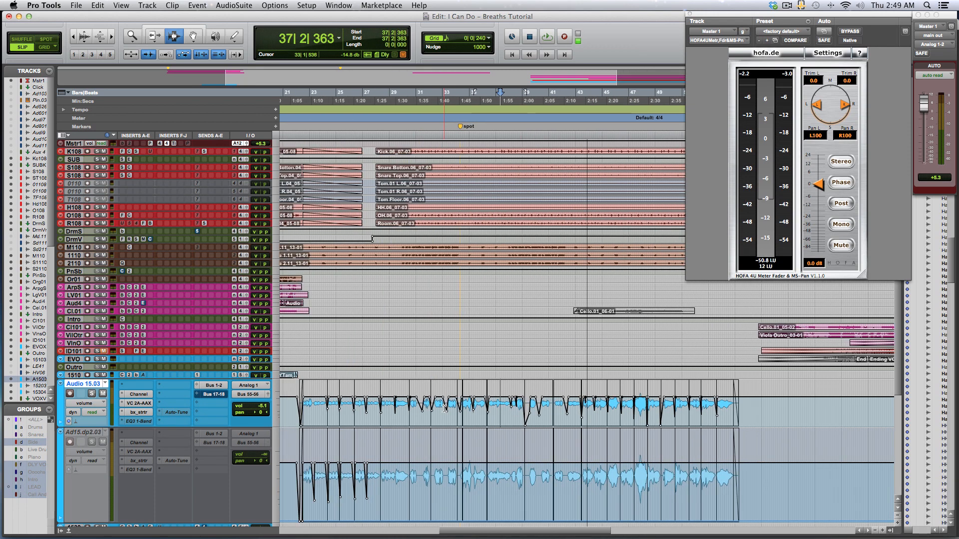
key("space")
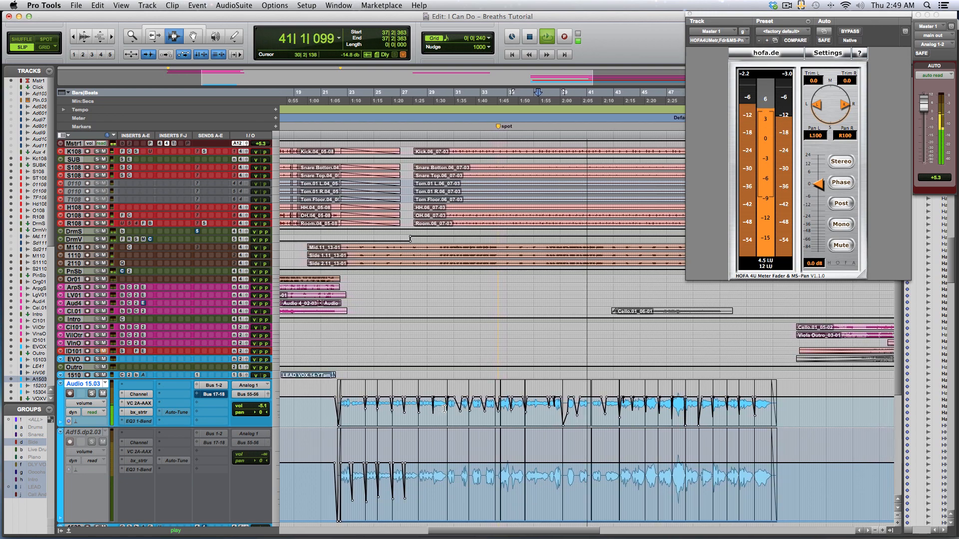
key("space")
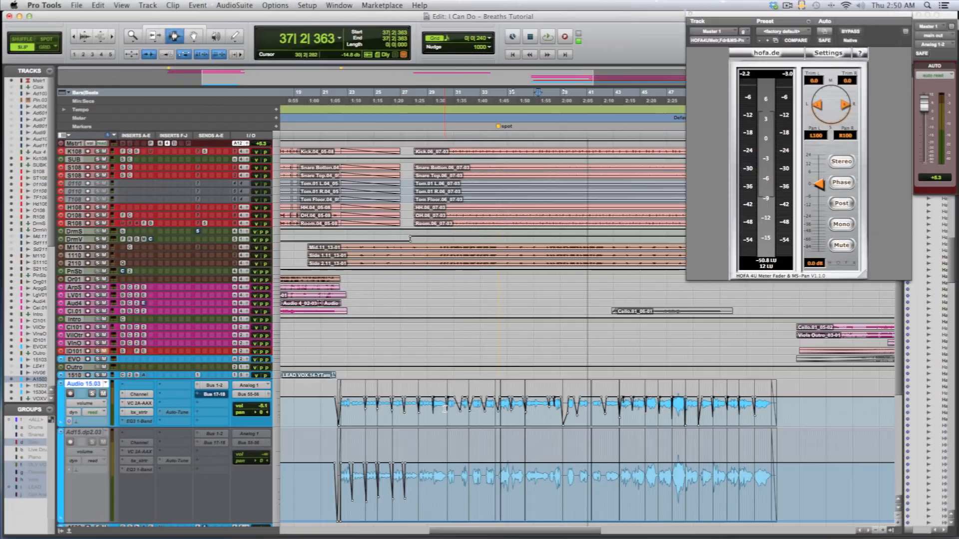